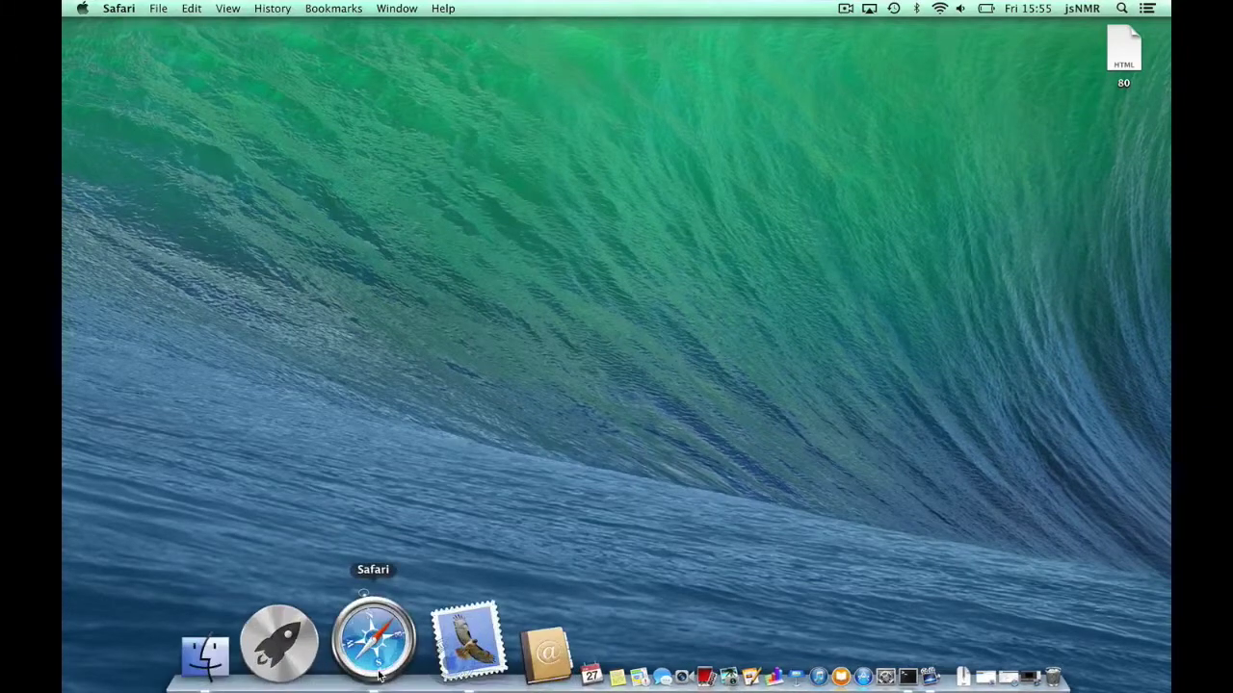
Step: Restore Safari and load jsnmr.net/empty.html to show the empty jsNMR viewer
left_click(373, 643)
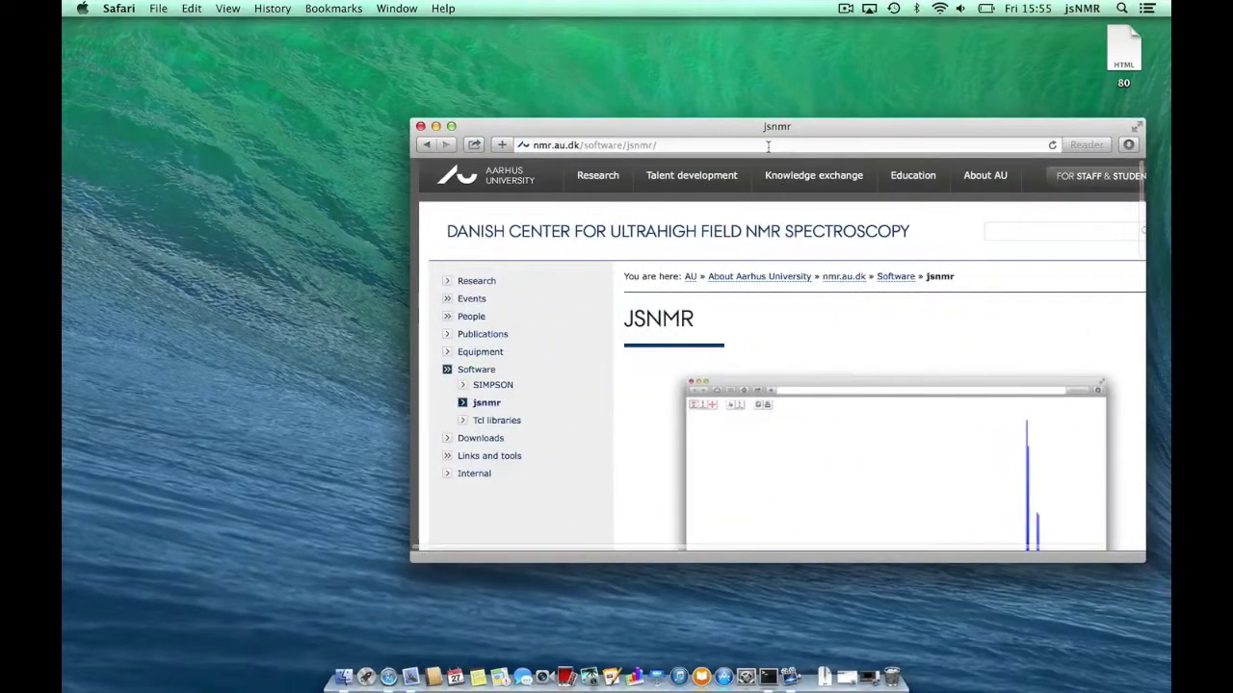
left_click(767, 146)
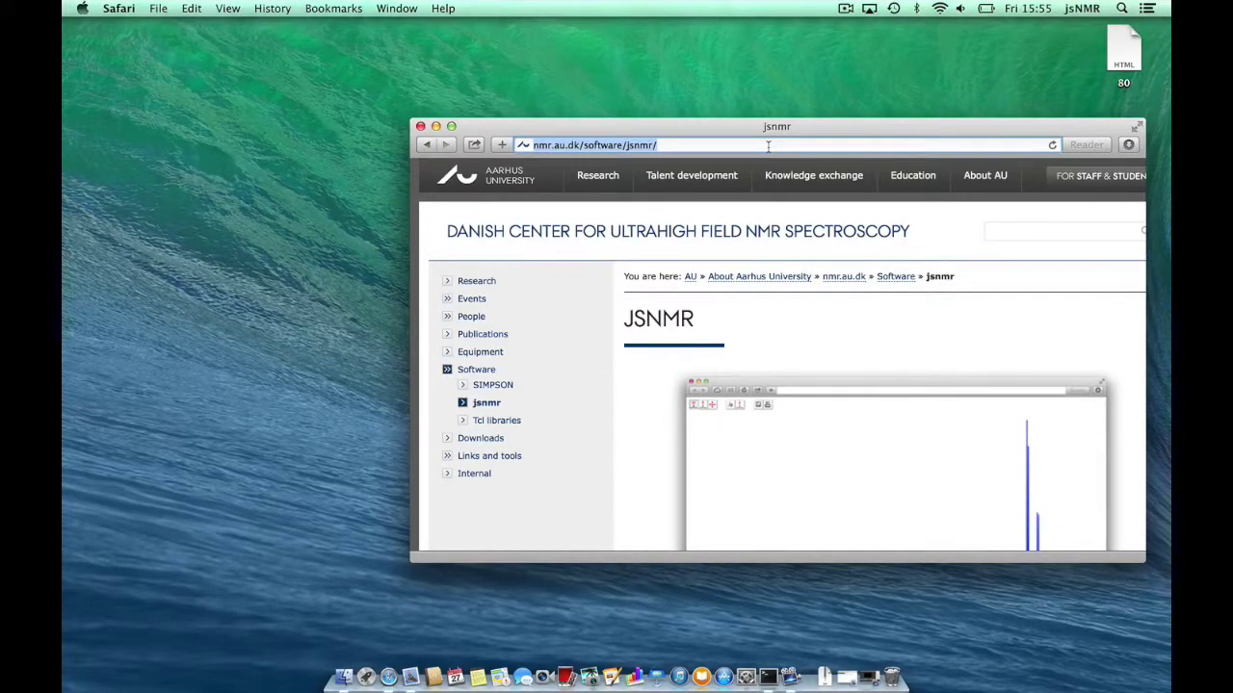
key("BackSpace")
type("jsnmr.")
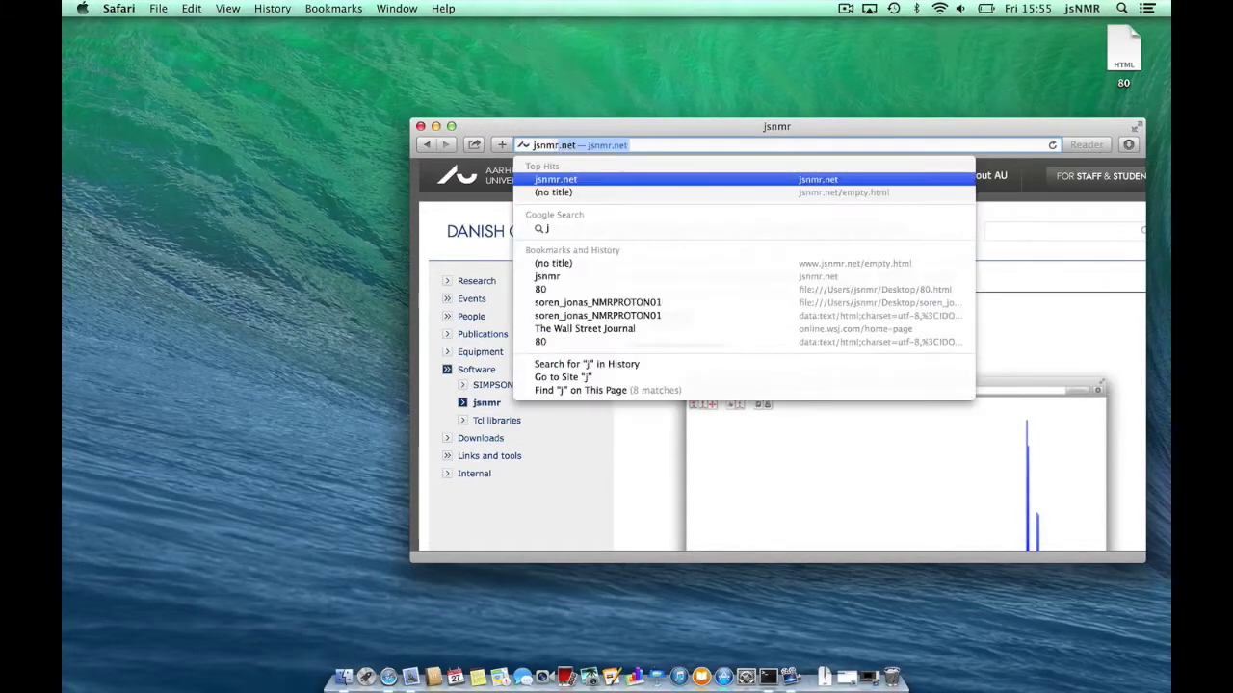
type("net/empty.html")
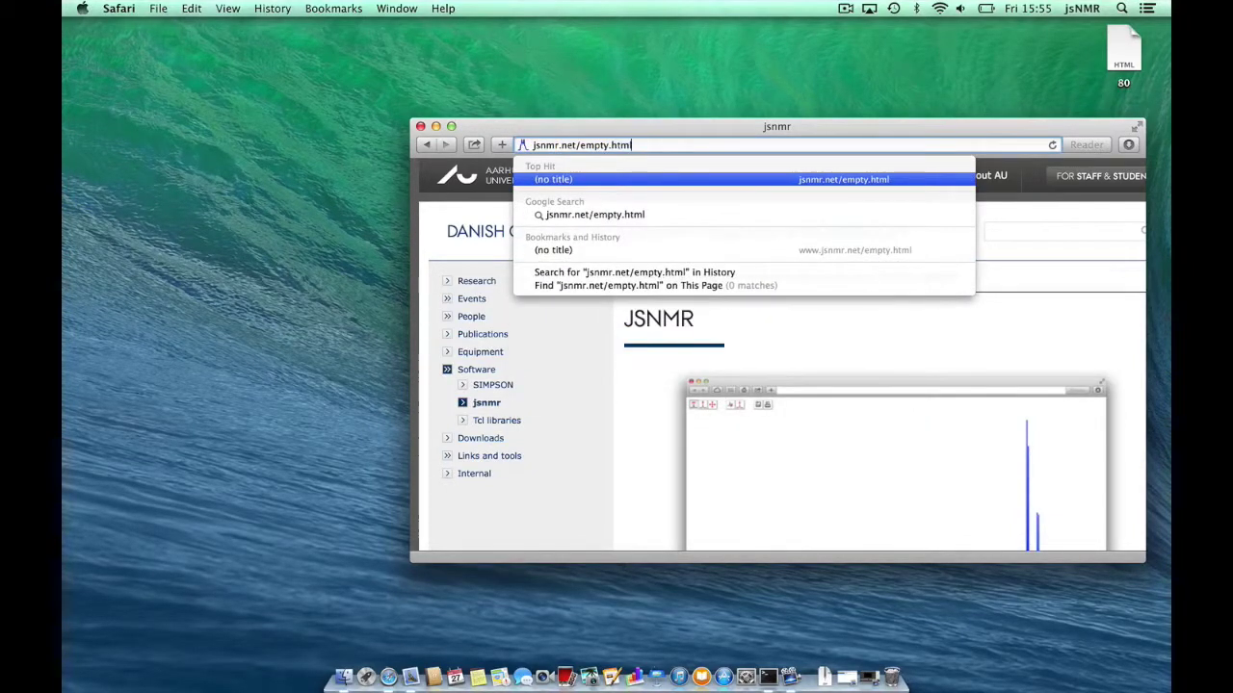
key("Return")
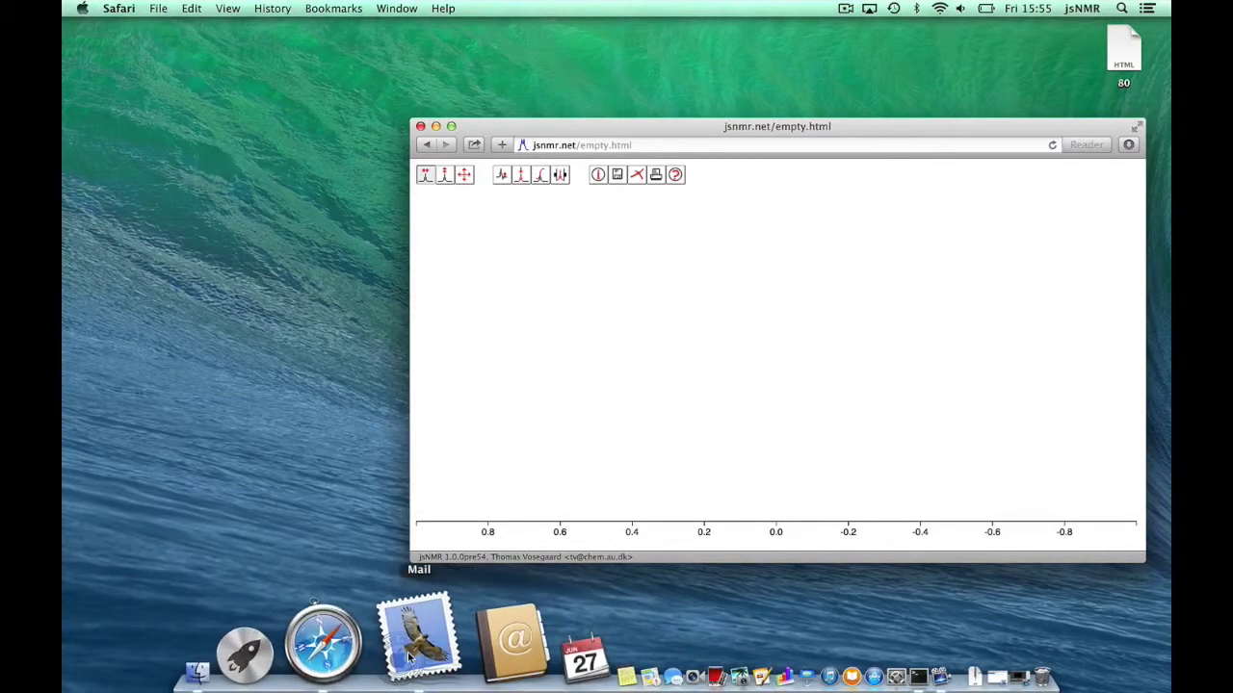
Step: Drag the X_80.zip attachment from Mail into the jsNMR viewer, then bring Safari back in front
left_click(409, 655)
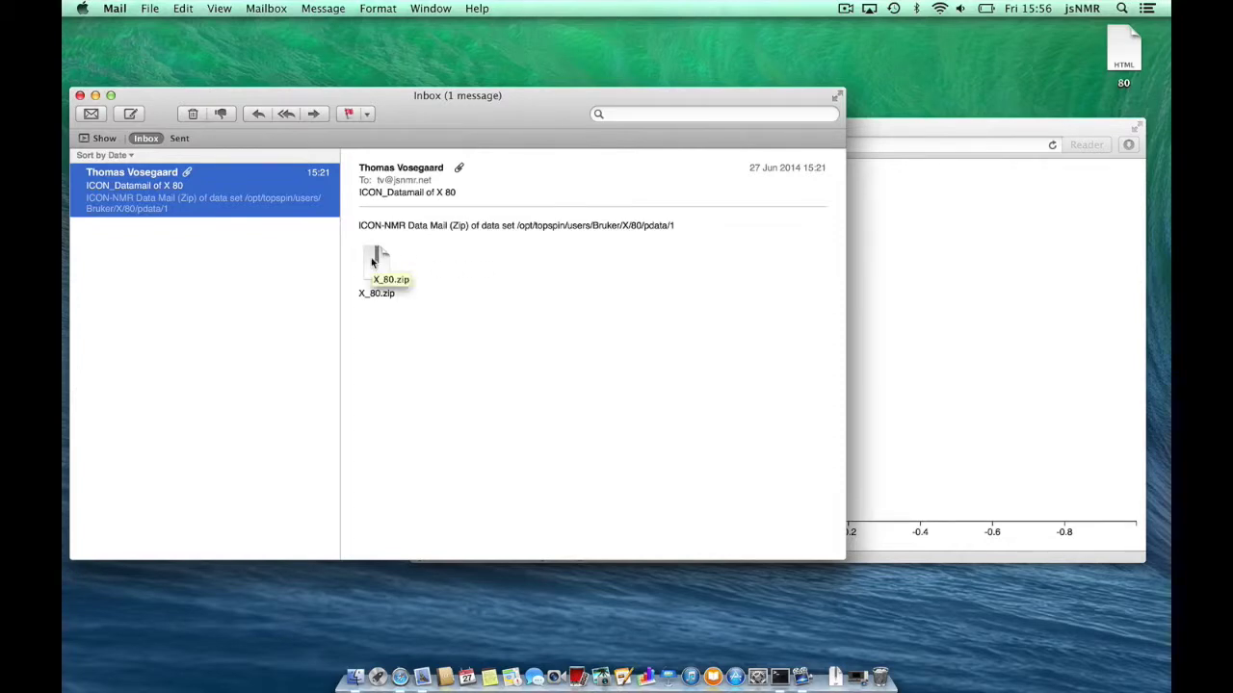
left_click_drag(372, 261, 931, 330)
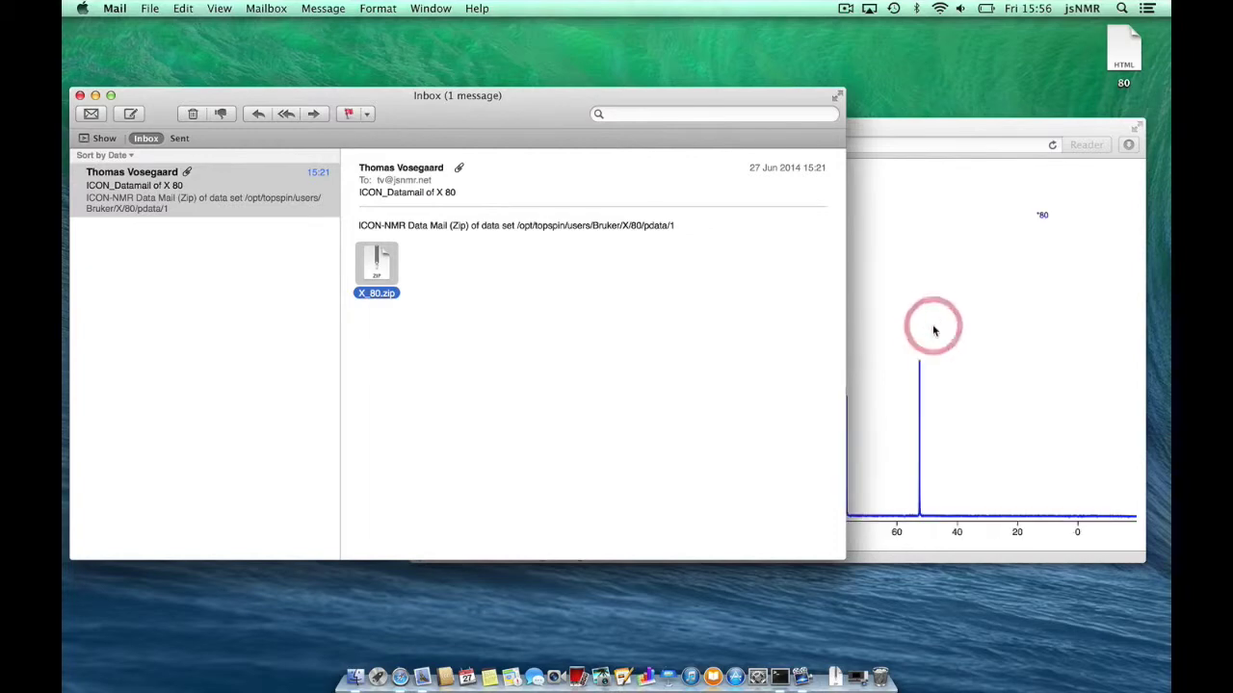
left_click(914, 125)
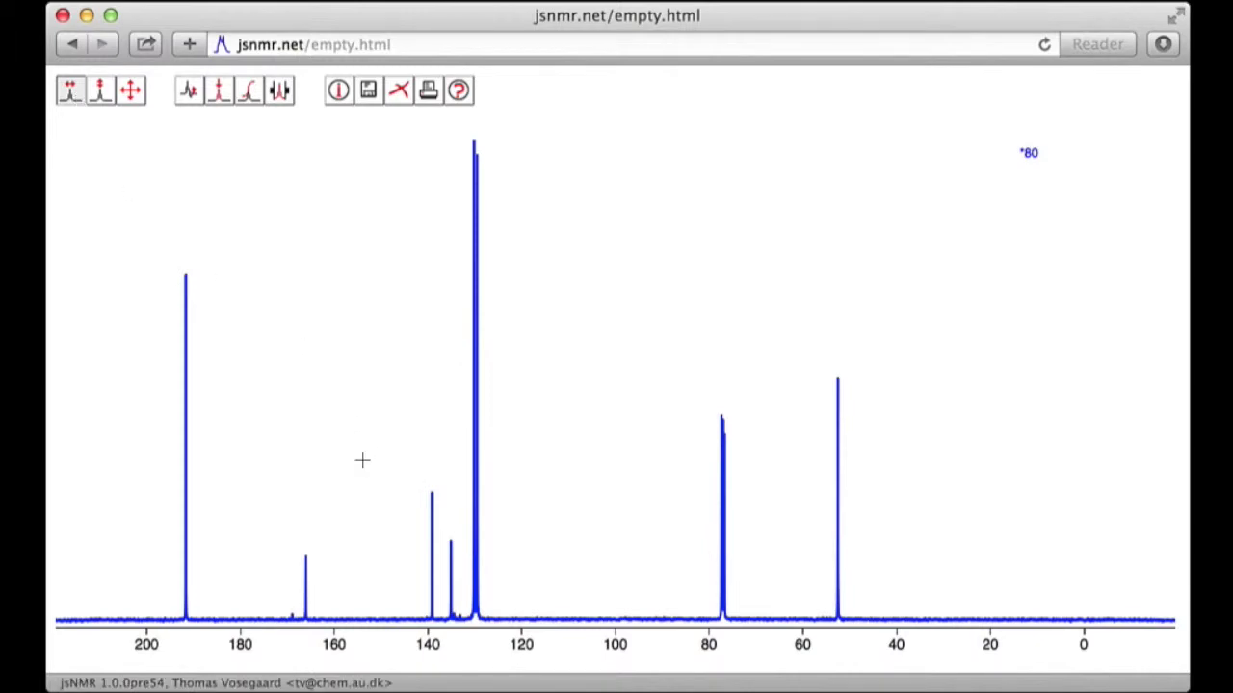
left_click_drag(362, 460, 655, 506)
Step: Zoom the X_80 spectrum to about 146–124 ppm, showing the peaks near 139, 135 and 130 ppm
left_click(443, 523)
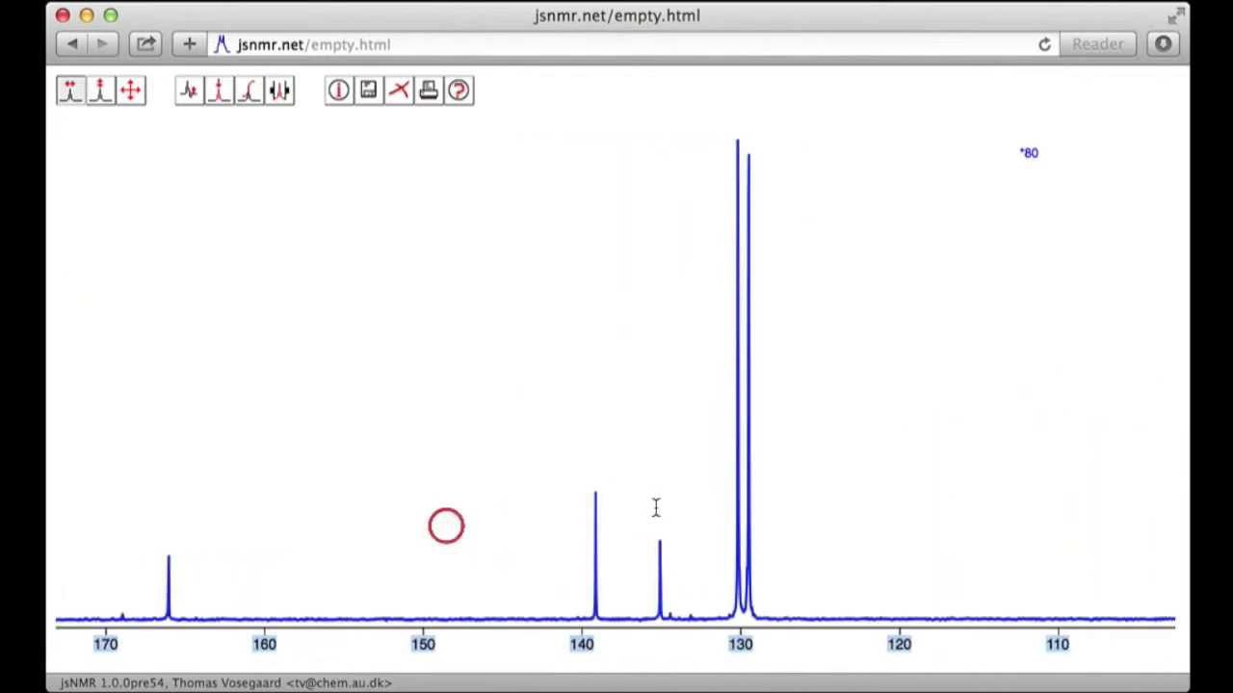
left_click(529, 479)
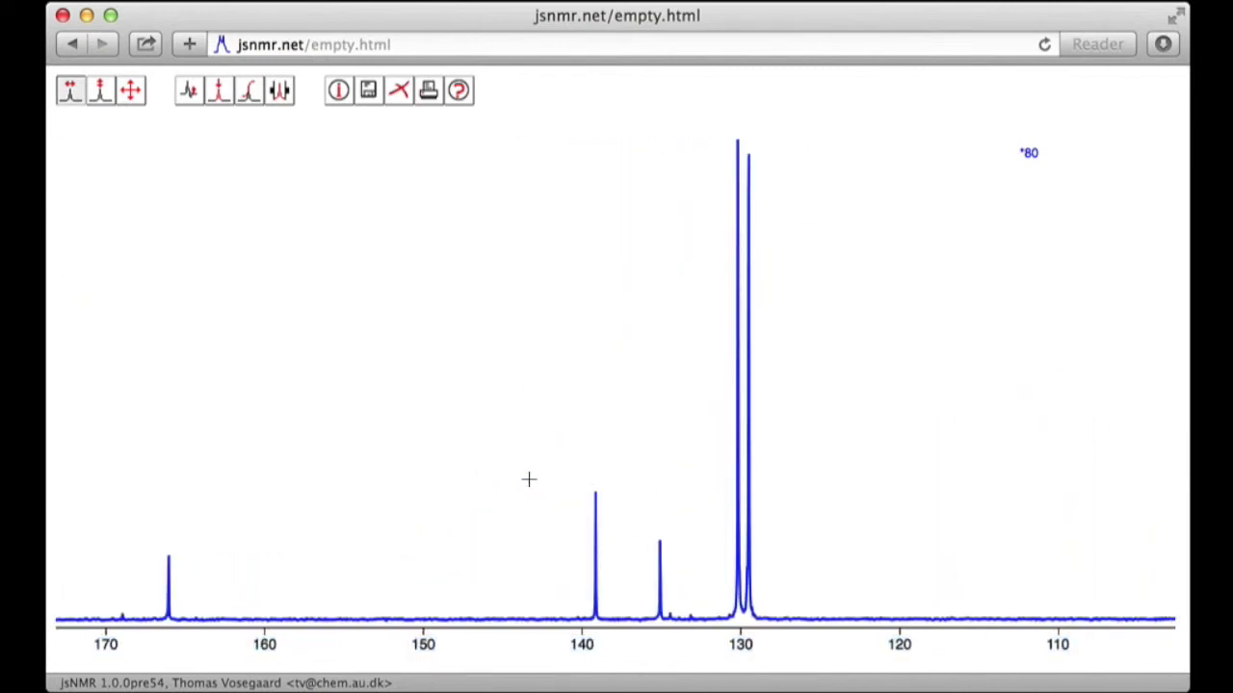
left_click(106, 91)
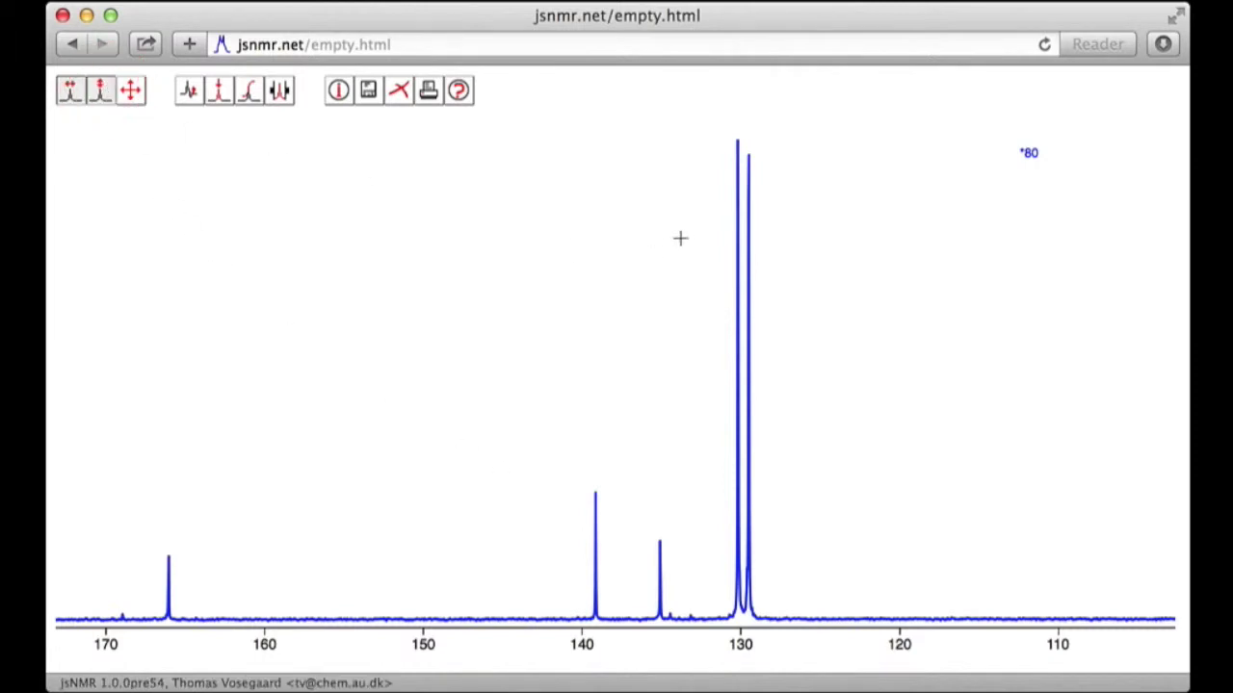
left_click_drag(682, 235, 944, 305)
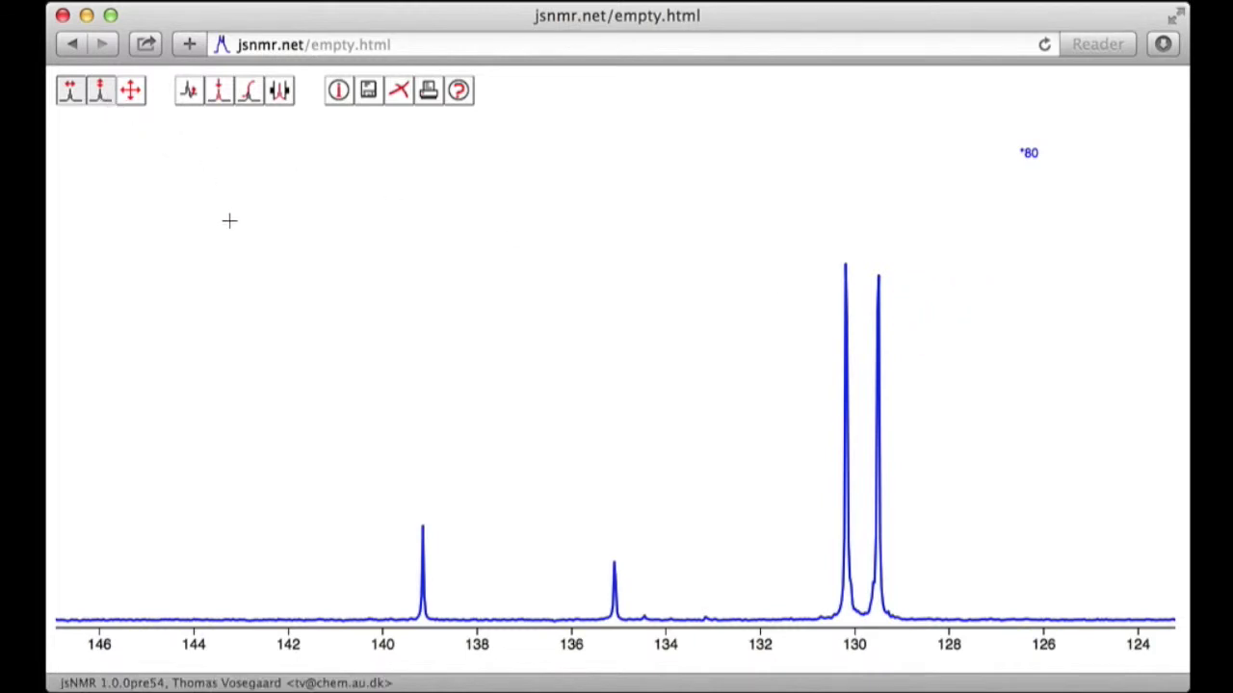
left_click(190, 94)
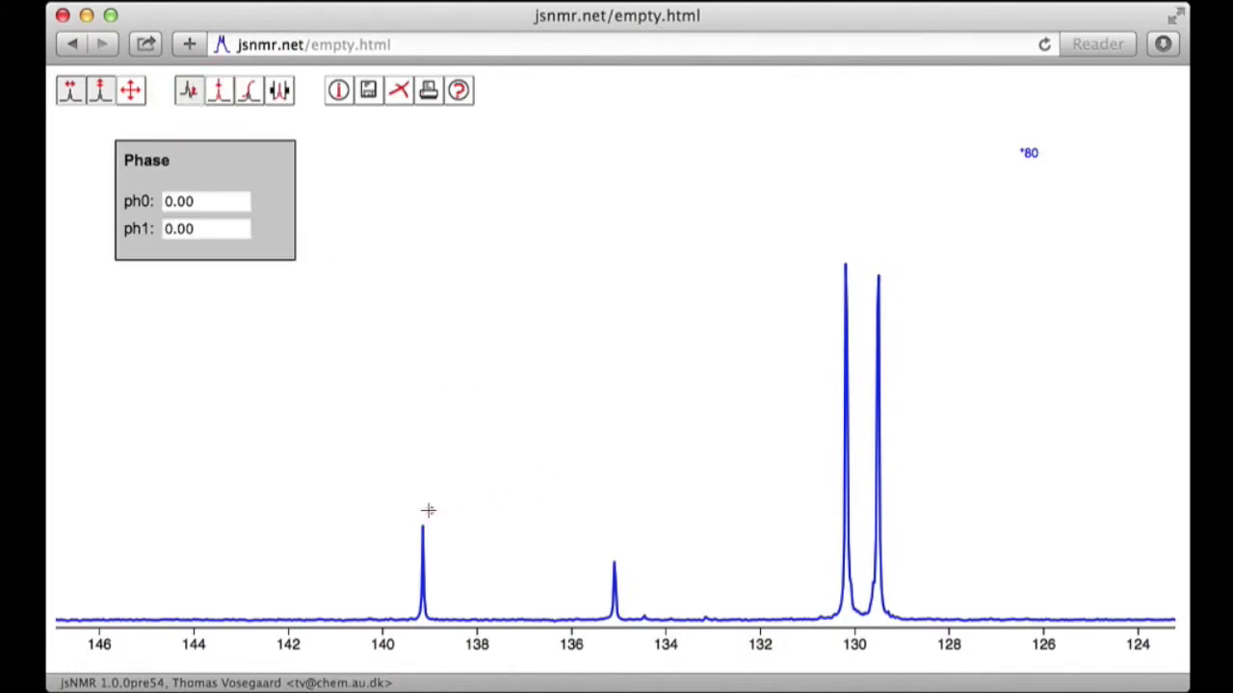
Step: Try zero-order and first-order phase adjustments on the zoomed peaks
mouse_move(428, 511)
left_mouse_down()
mouse_move(421, 280)
mouse_move(443, 530)
mouse_move(432, 276)
mouse_move(443, 531)
mouse_move(444, 512)
left_mouse_up()
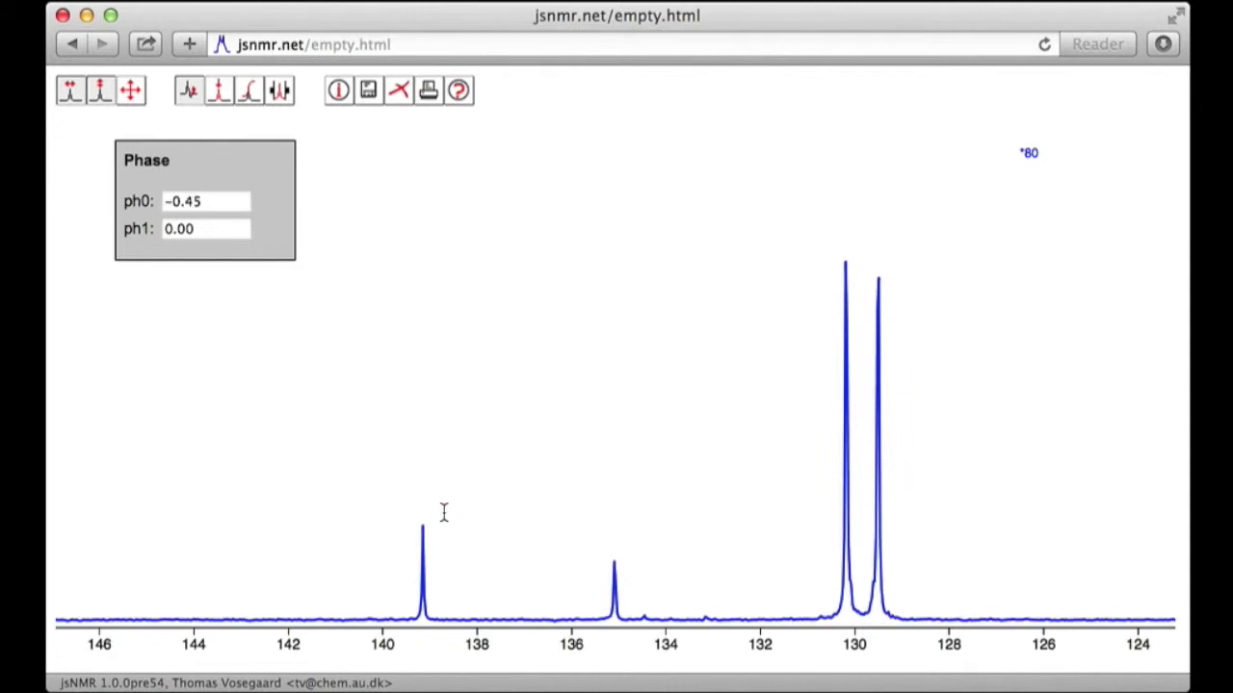
left_click(444, 513)
key("alt")
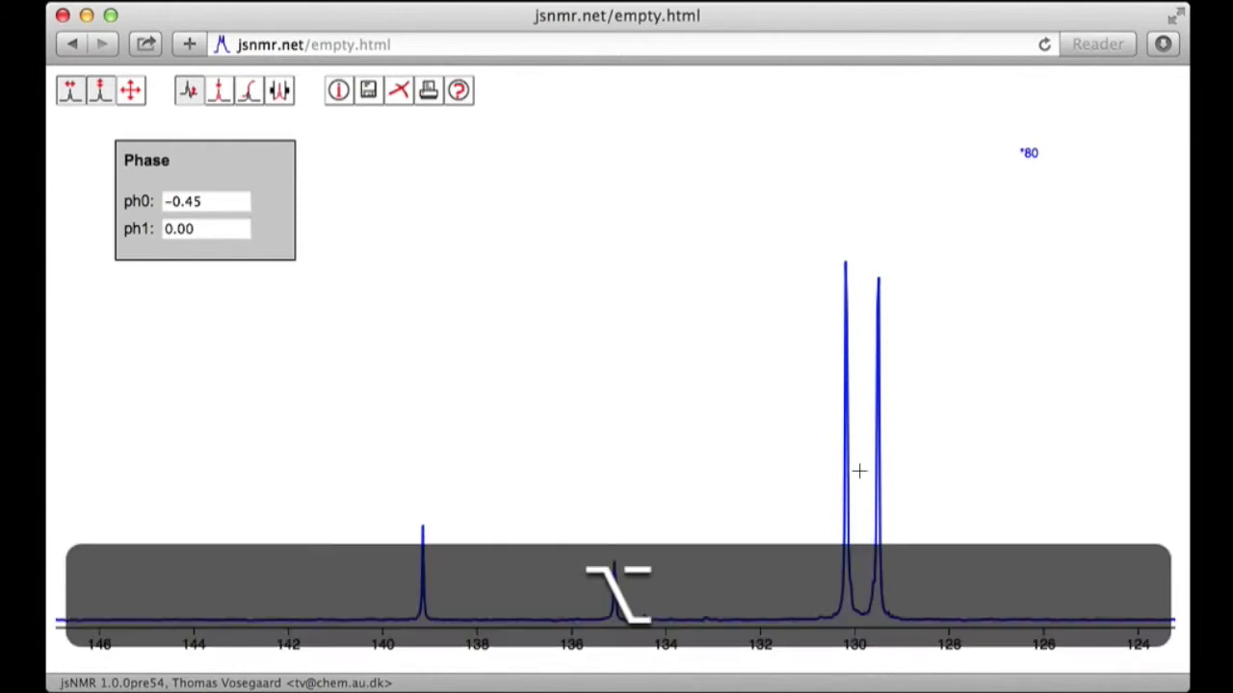
mouse_move(859, 472)
left_mouse_down()
mouse_move(851, 413)
mouse_move(853, 472)
left_mouse_up()
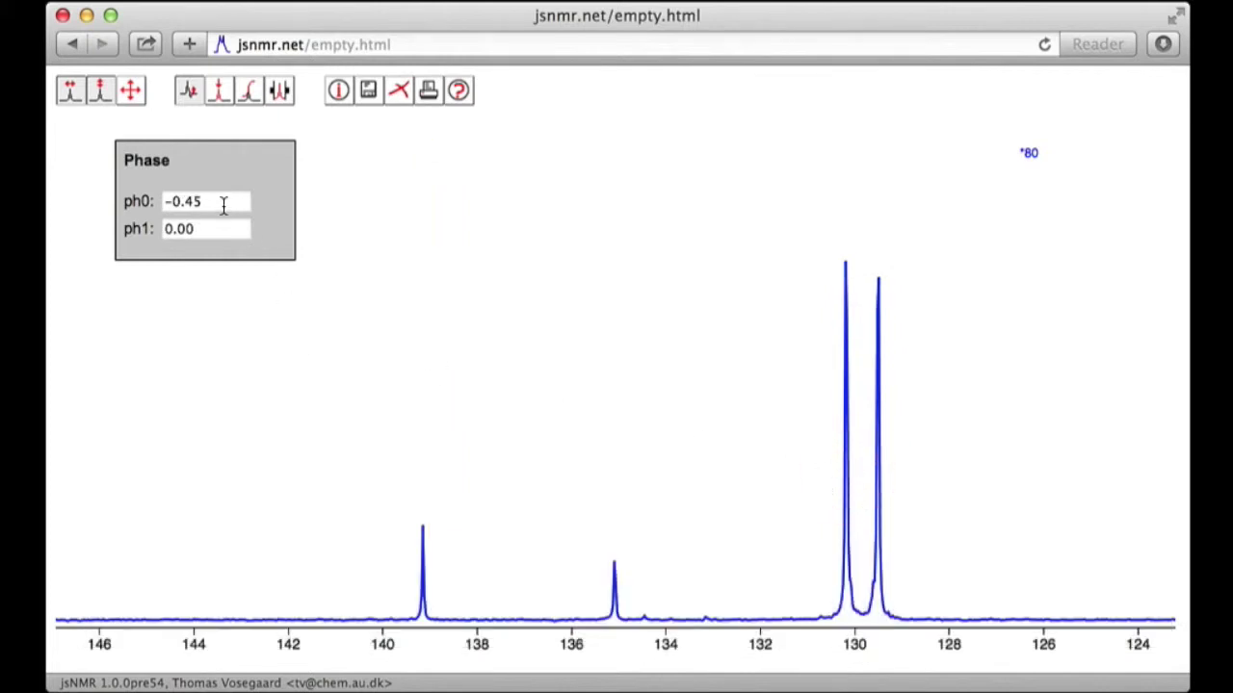
Step: Reset ph0 to 0.00 and move to ph1, leaving both phases at zero
triple_click(222, 204)
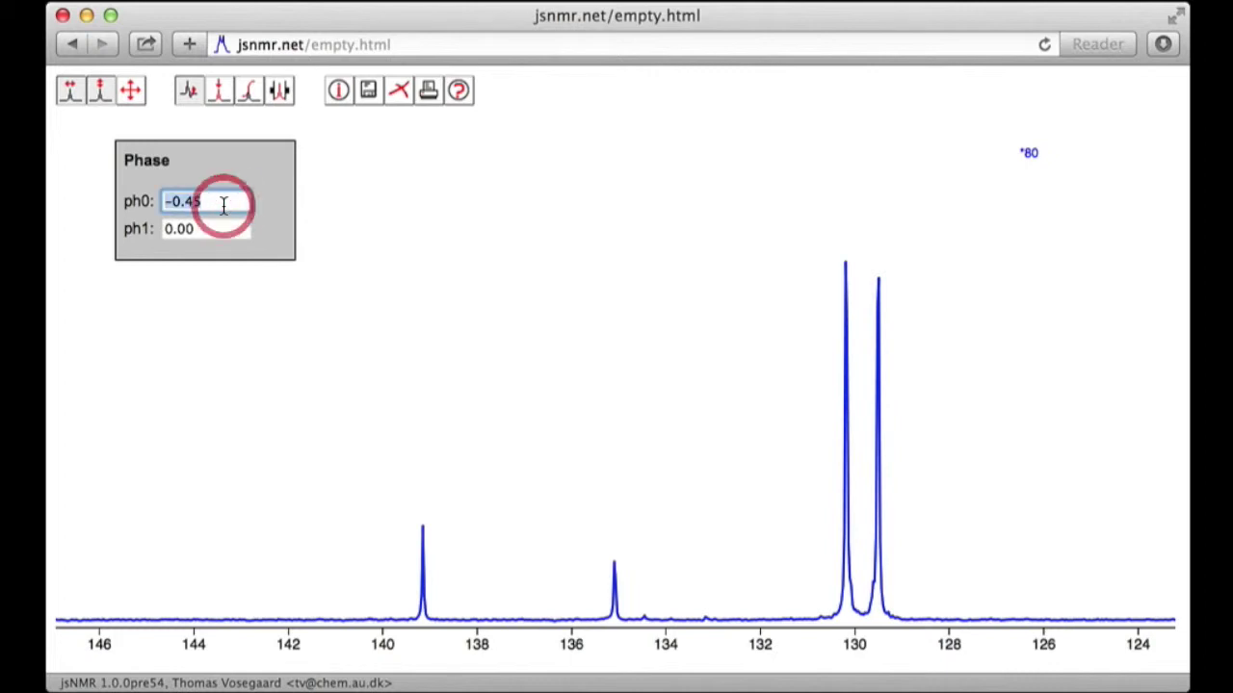
type("0.00")
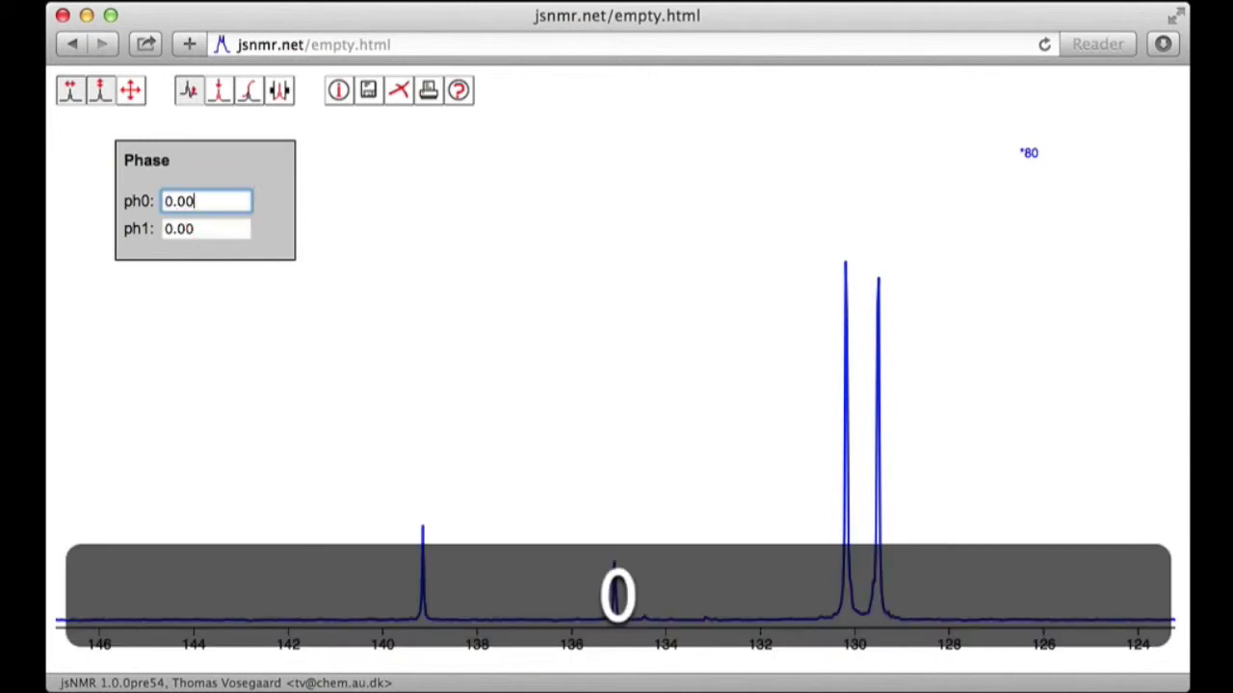
key("Return")
key("Tab")
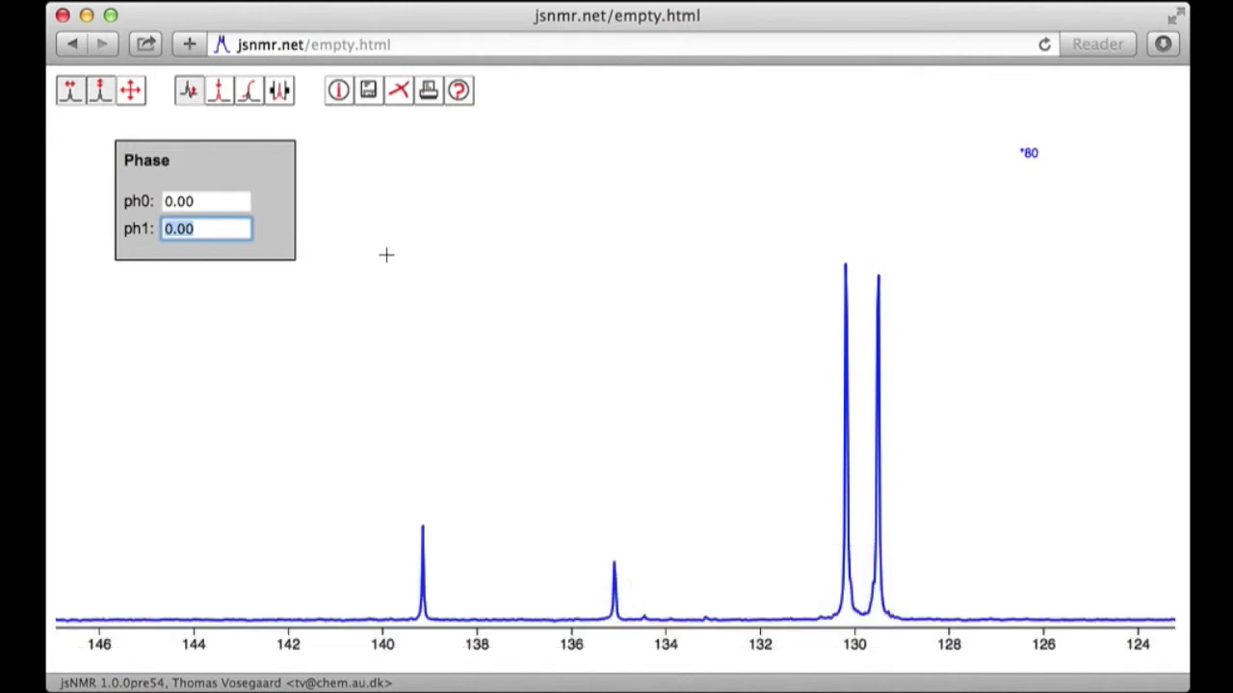
left_click(222, 89)
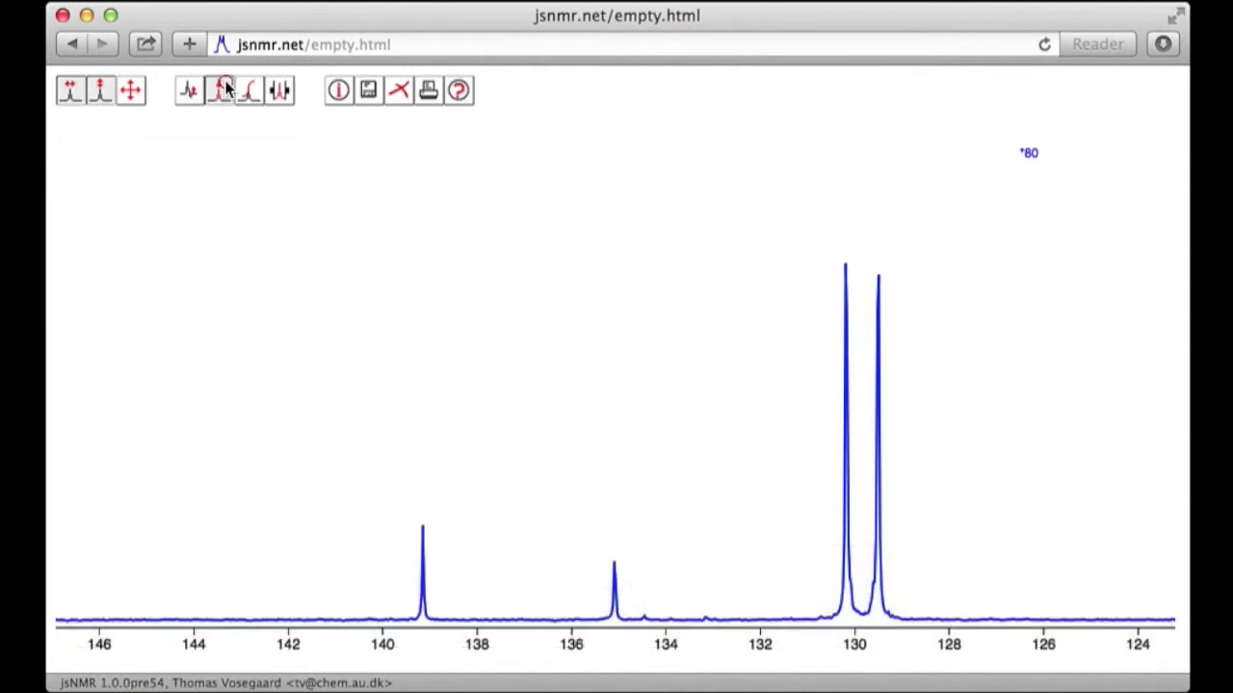
Step: Pick peaks at 139.15, 135.10, 130.19 and 129.49 ppm, then return to the full spectrum view
left_click(425, 466)
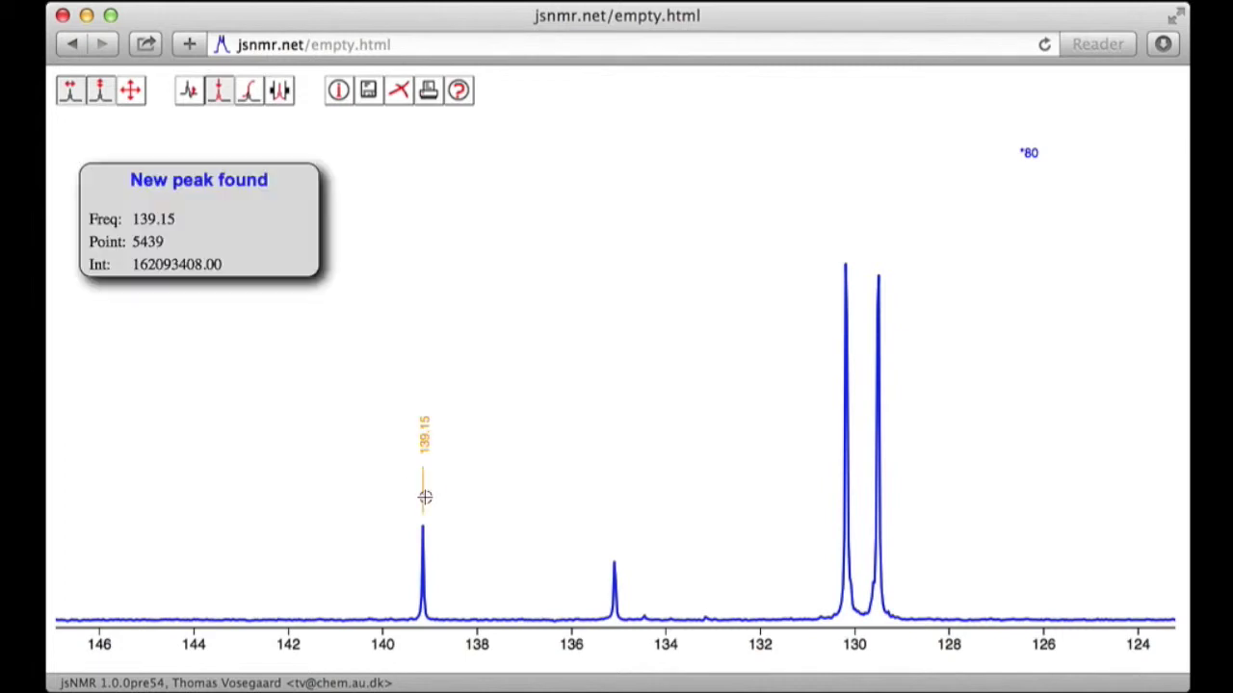
left_click(611, 534)
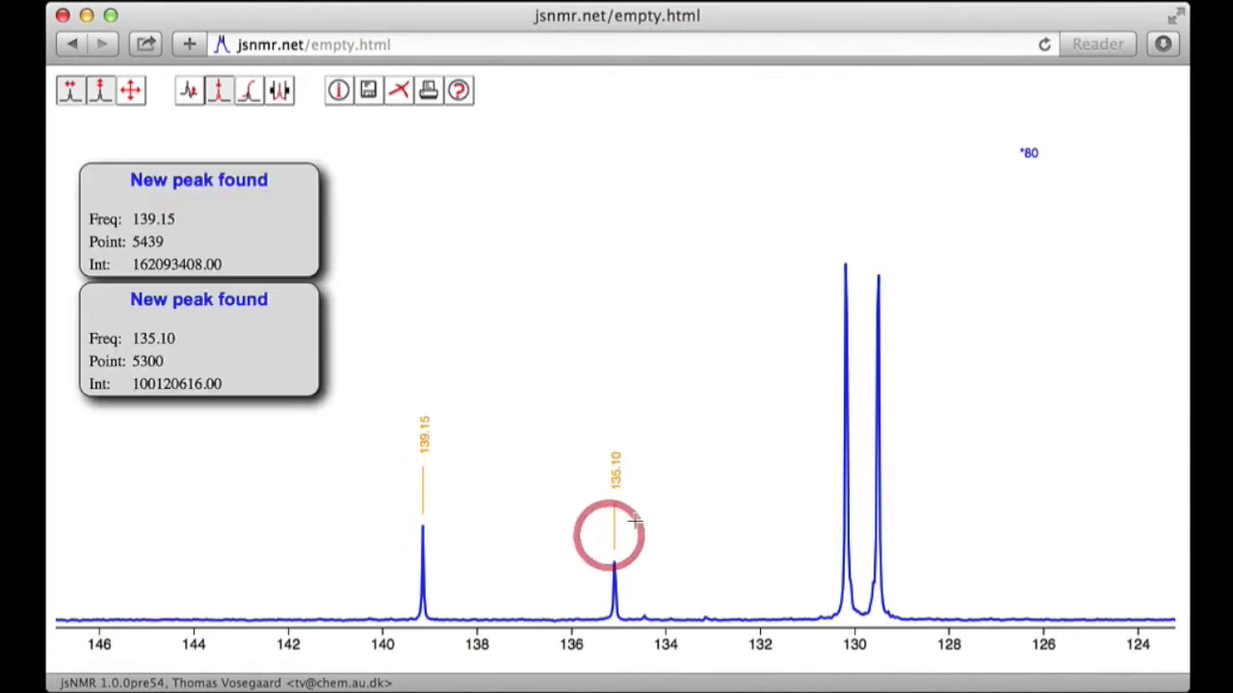
left_click(836, 285)
left_click(882, 281)
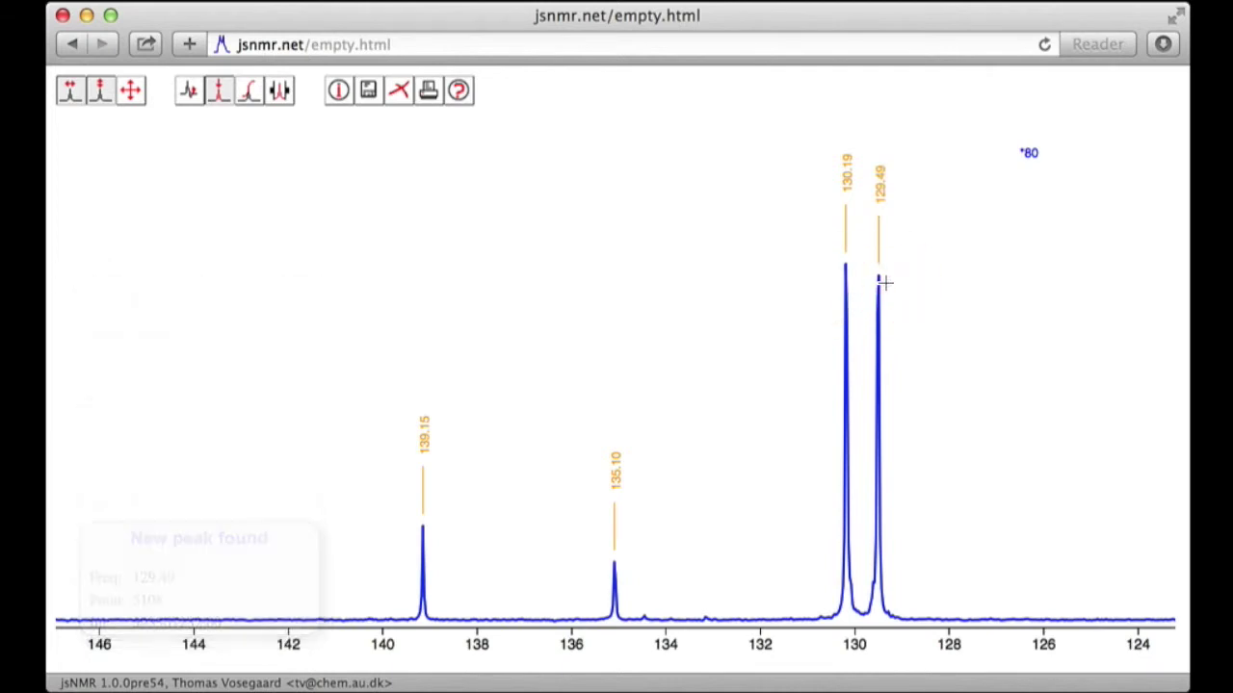
key("Escape")
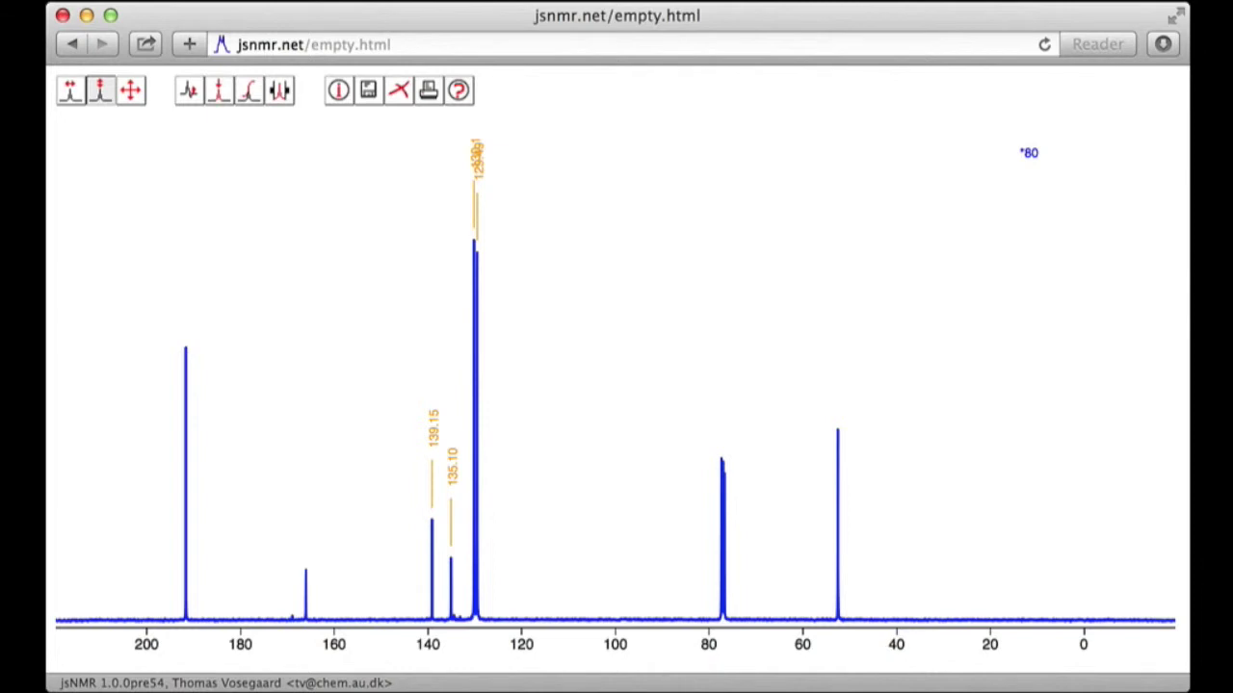
Step: Reduce the spectrum's points three times down to 1024, then zoom into the 125–145 ppm aromatic region
left_click(279, 90)
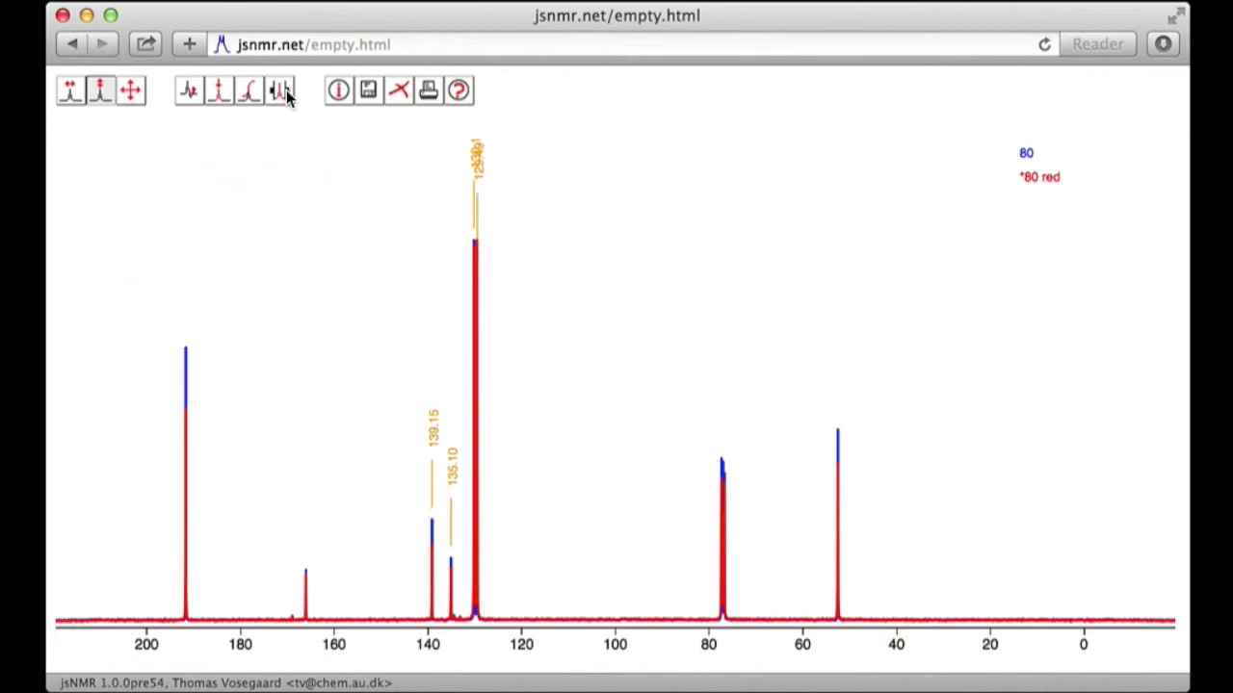
left_click(278, 91)
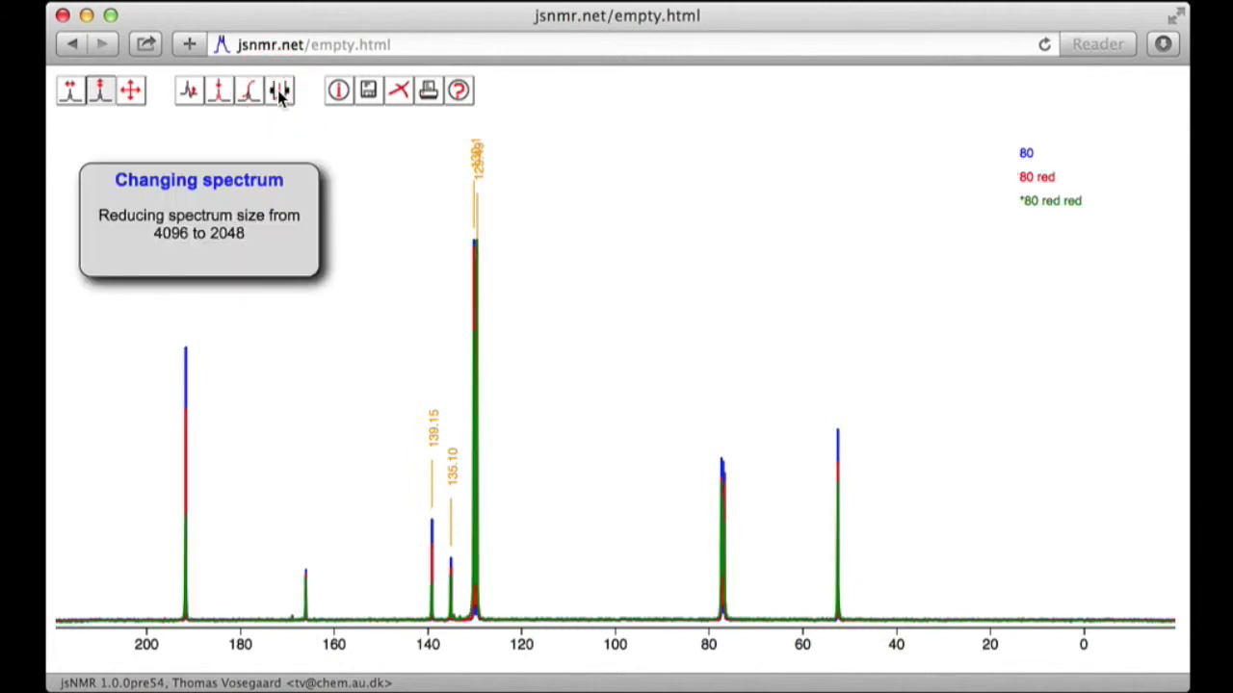
left_click(278, 91)
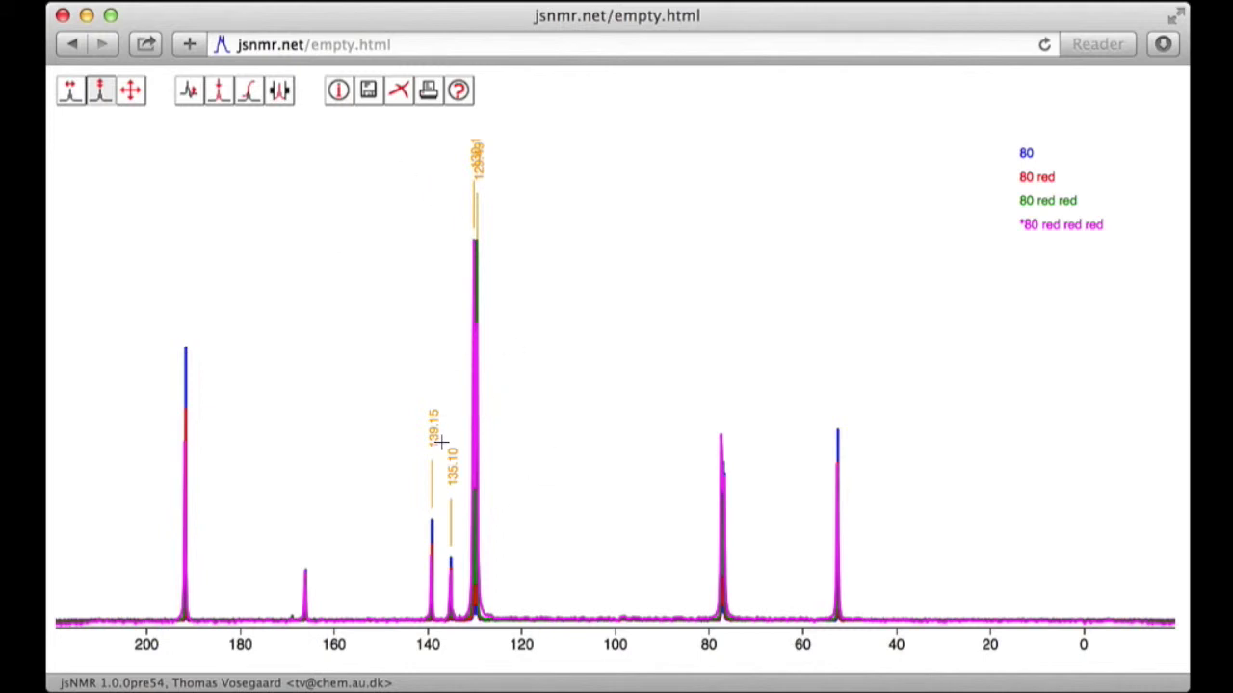
left_click_drag(440, 442, 924, 479)
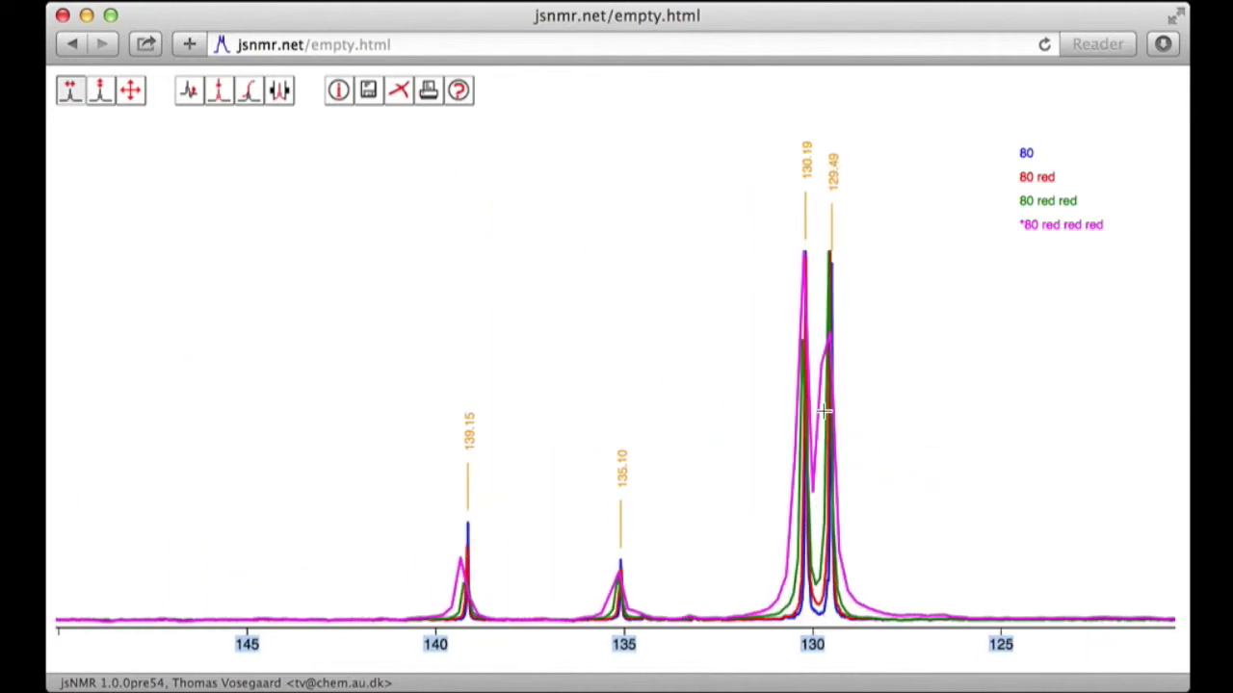
Step: Delete the magenta and green reduced copies, then select the 80 red copy and delete it
left_click(400, 89)
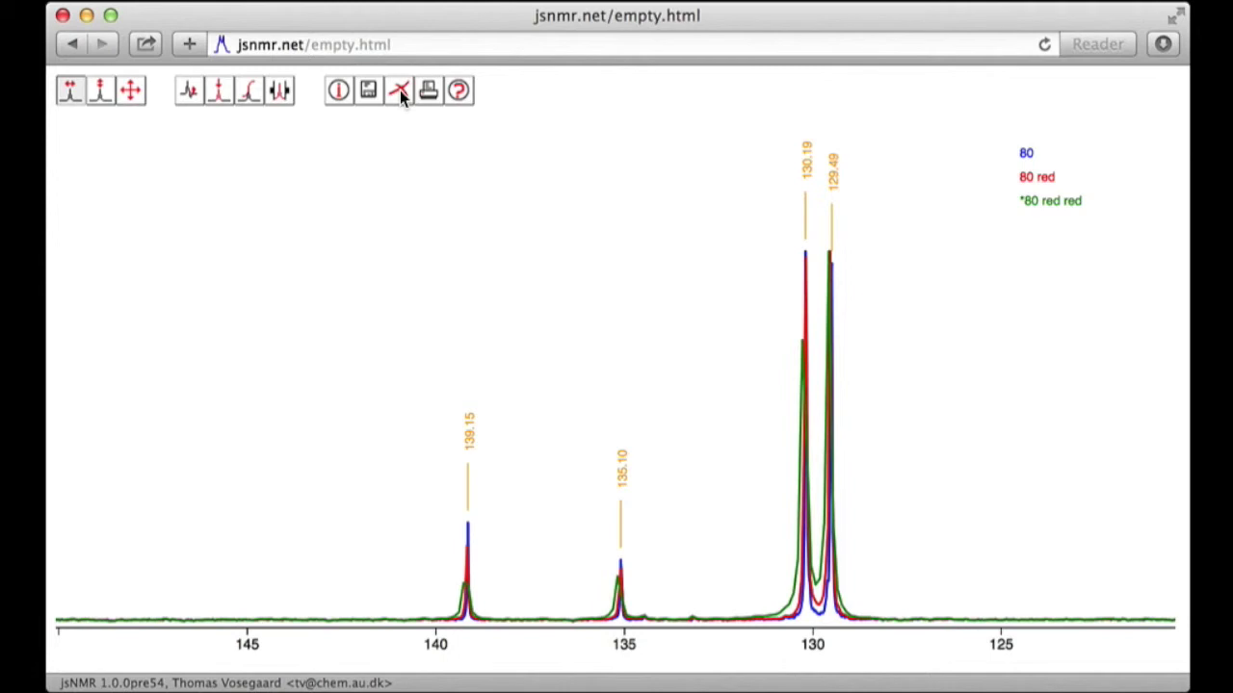
left_click(400, 89)
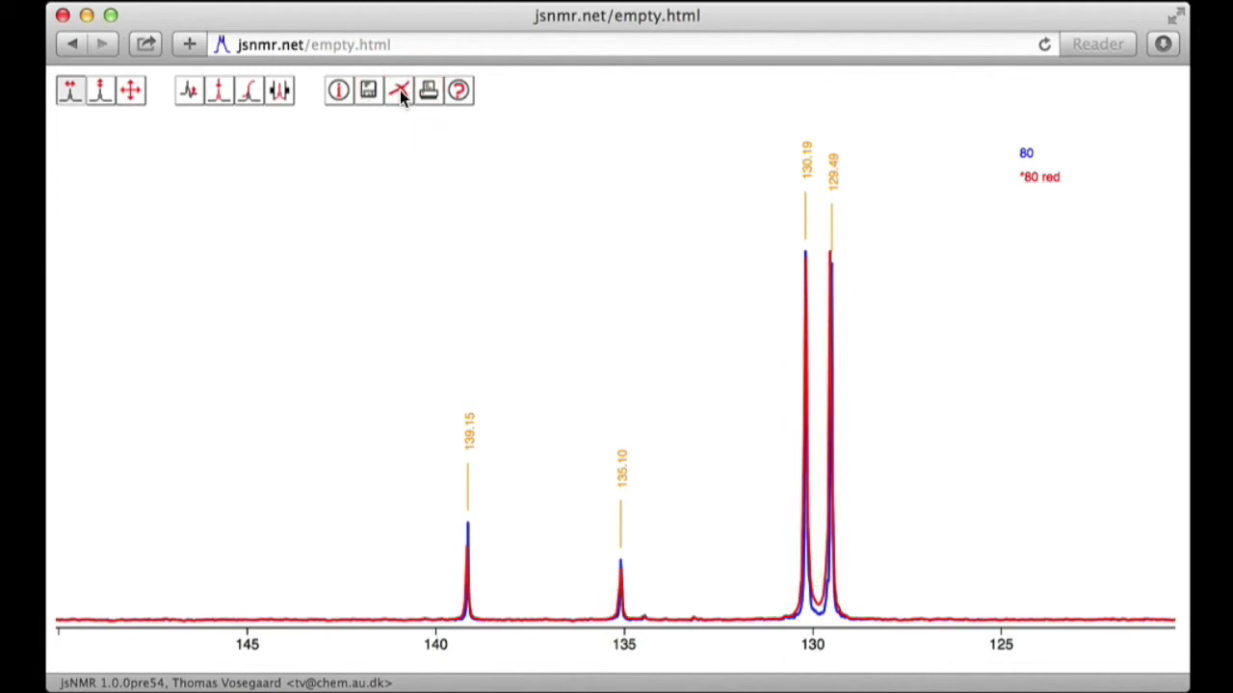
left_click(1027, 154)
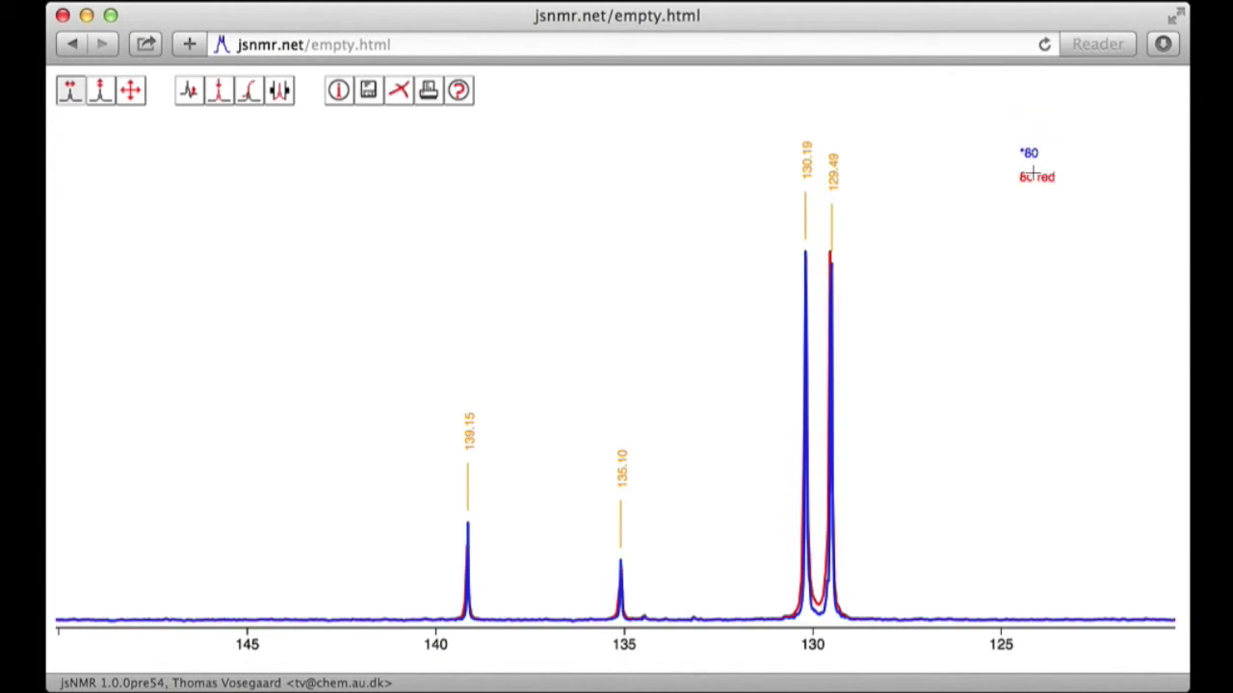
left_click(1036, 178)
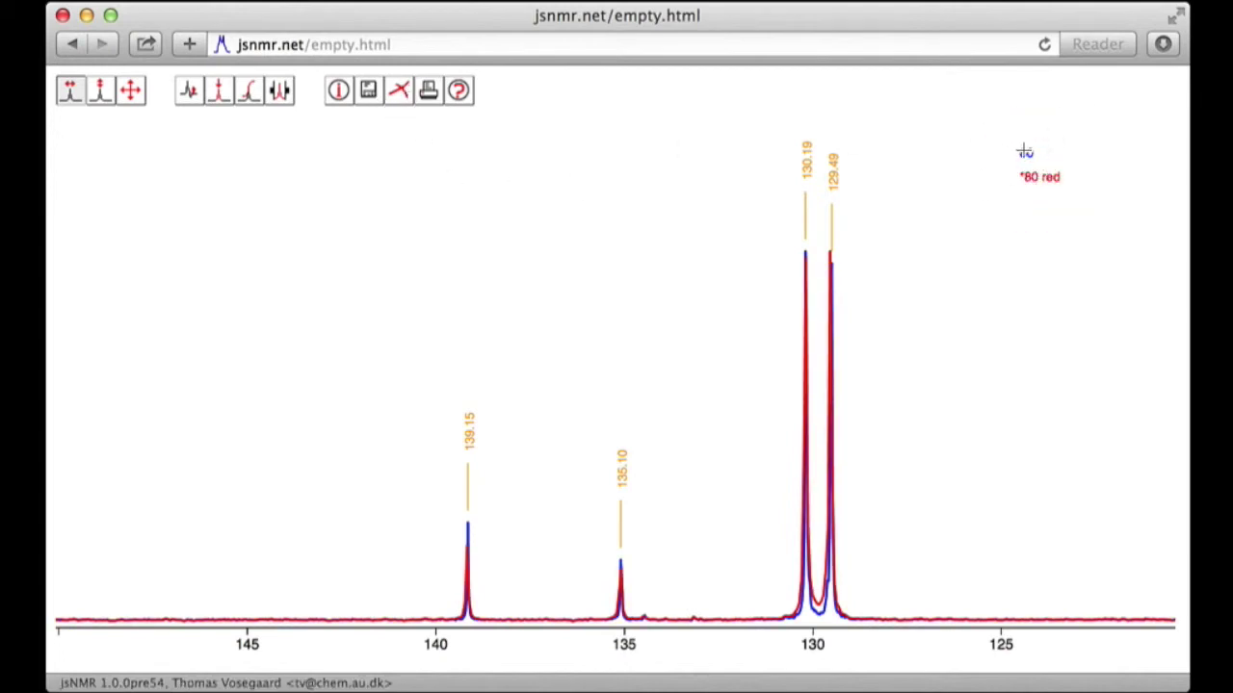
left_click(400, 93)
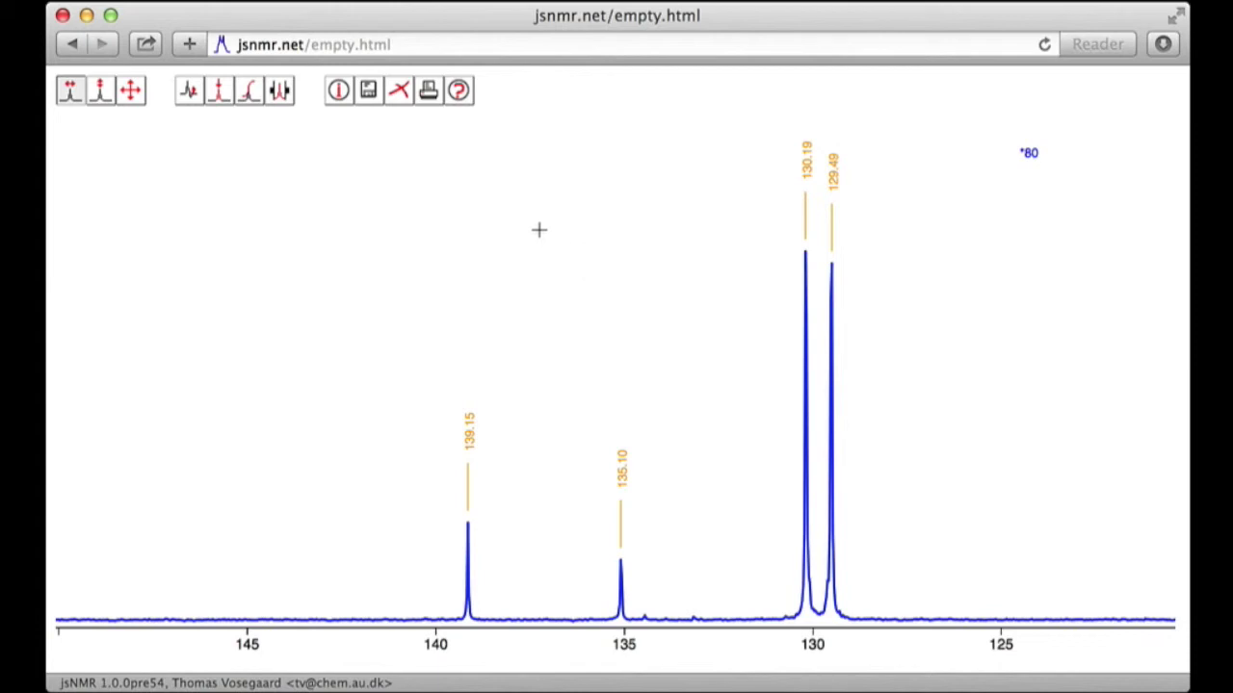
Step: Print the spectrum as a PDF opened in Preview, reposition the Preview window, then close it
left_click(430, 90)
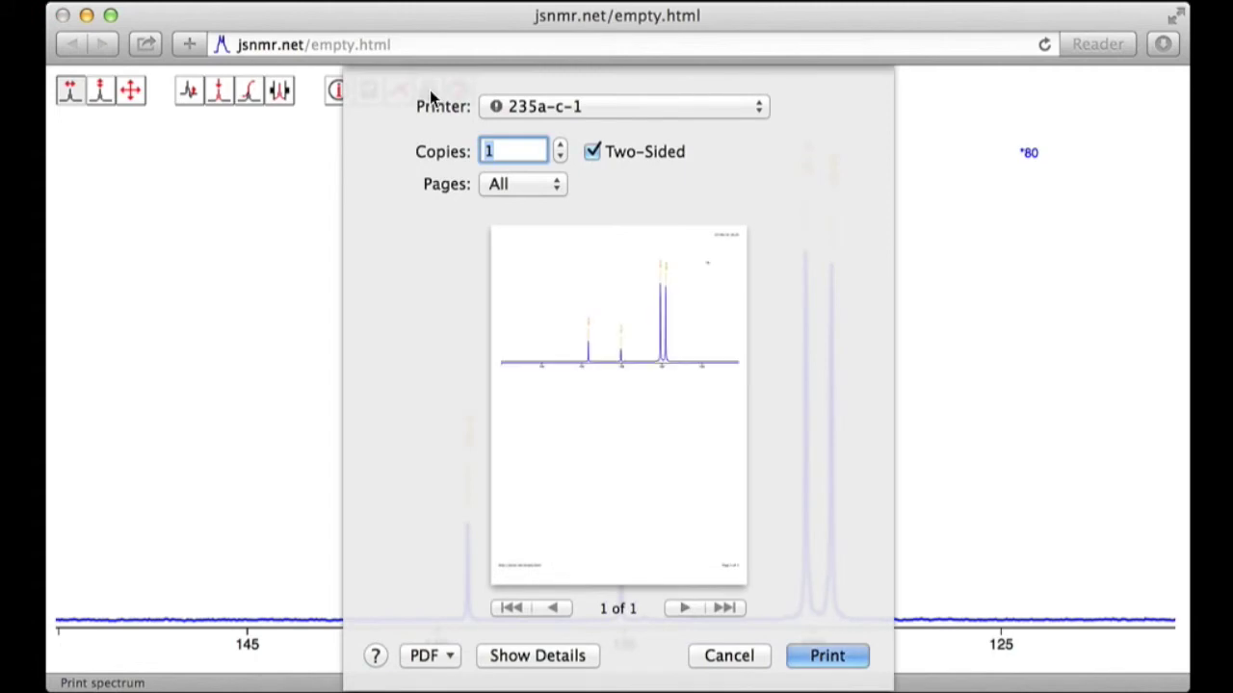
left_click(446, 655)
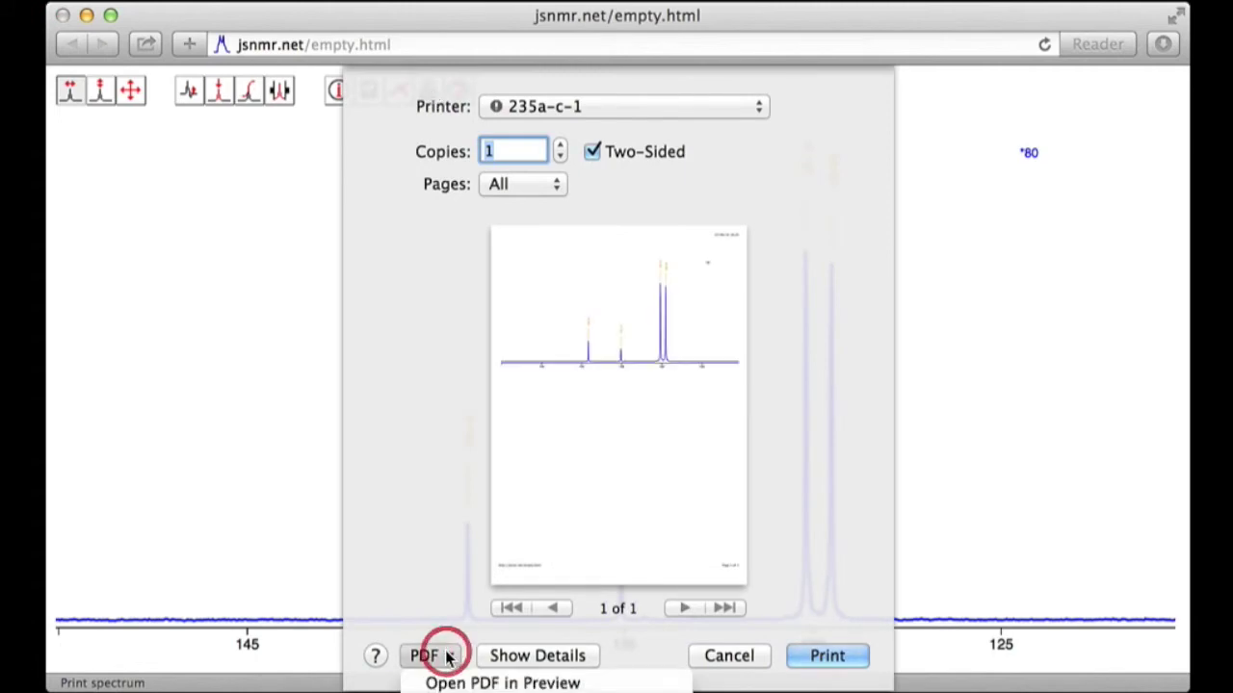
left_click(505, 683)
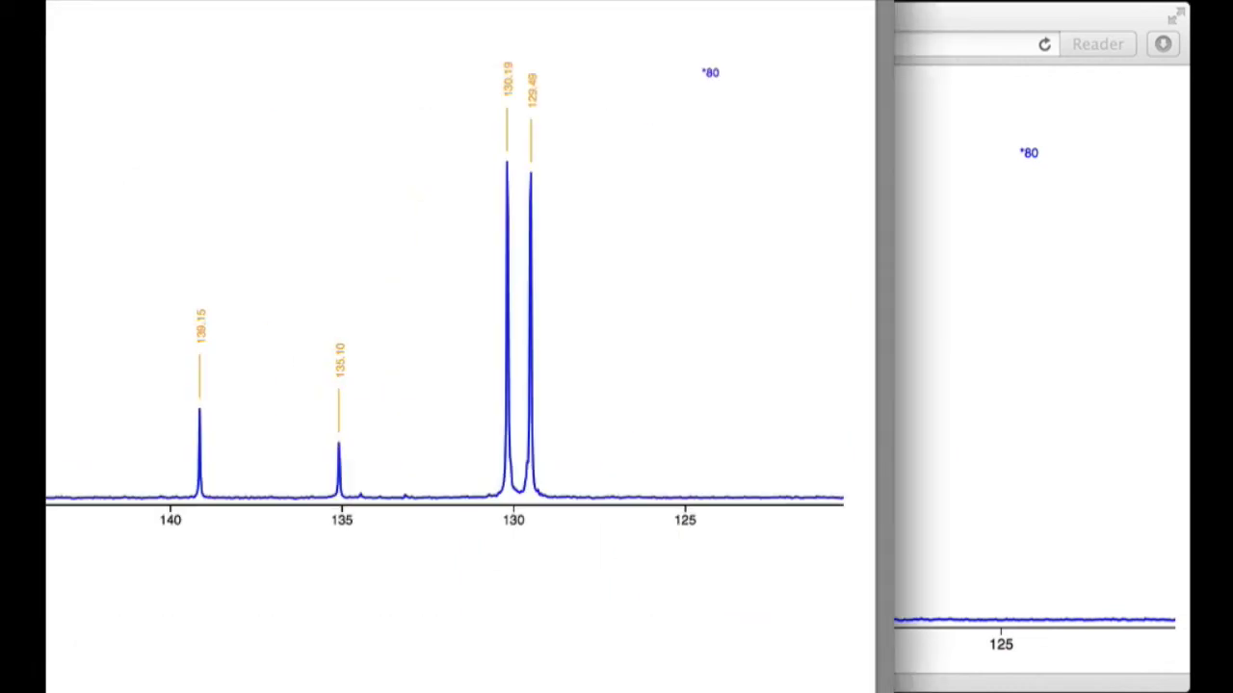
left_click_drag(610, 542, 346, 298)
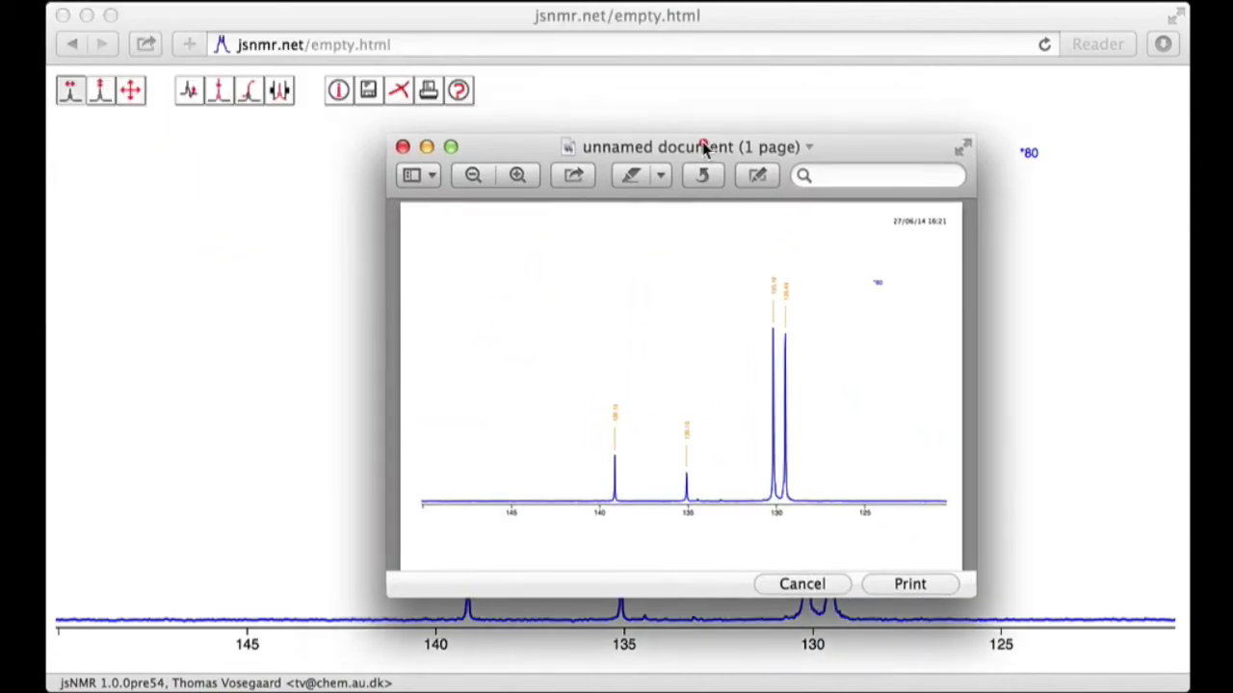
left_click_drag(702, 138, 599, 116)
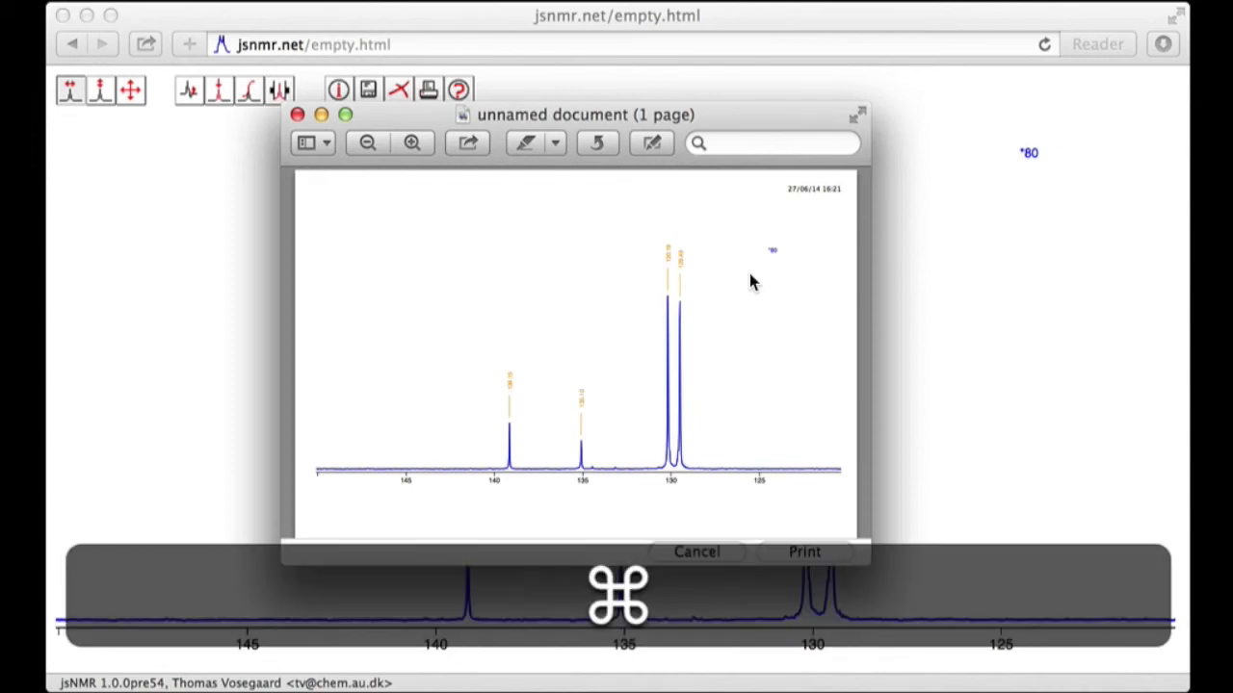
key("super+w")
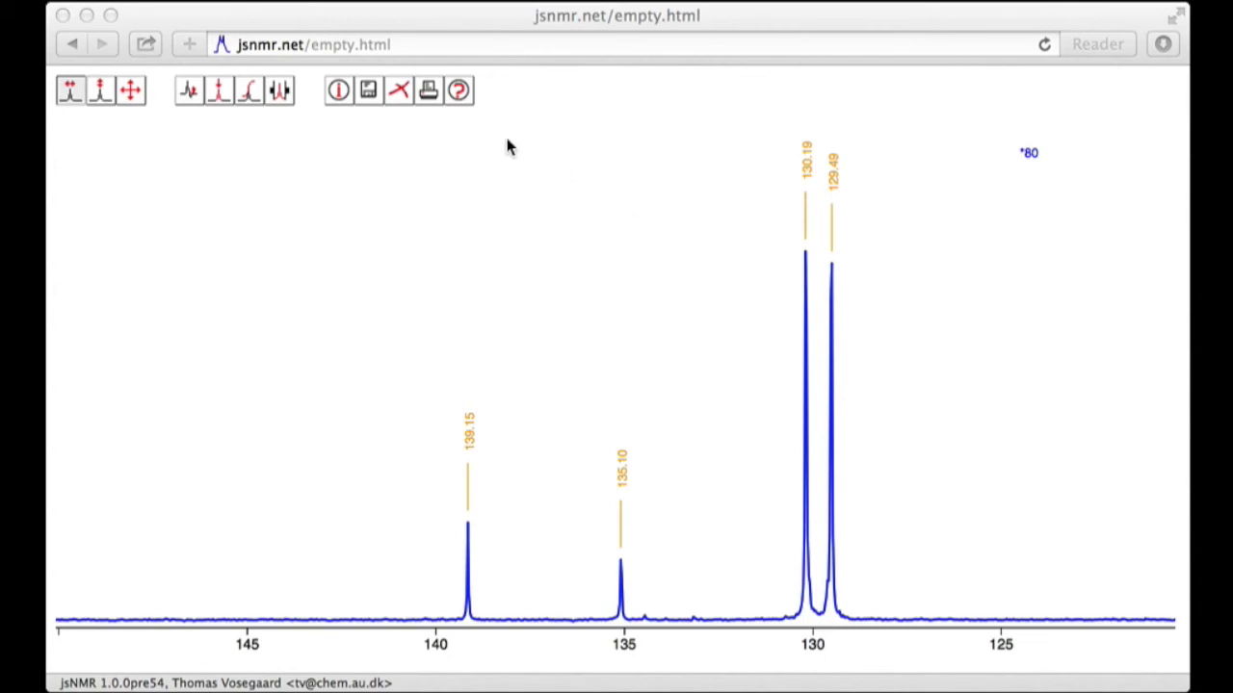
Step: Open the jsNMR help page in a new tab and scroll through its loading, zoom and processing sections
left_click(460, 92)
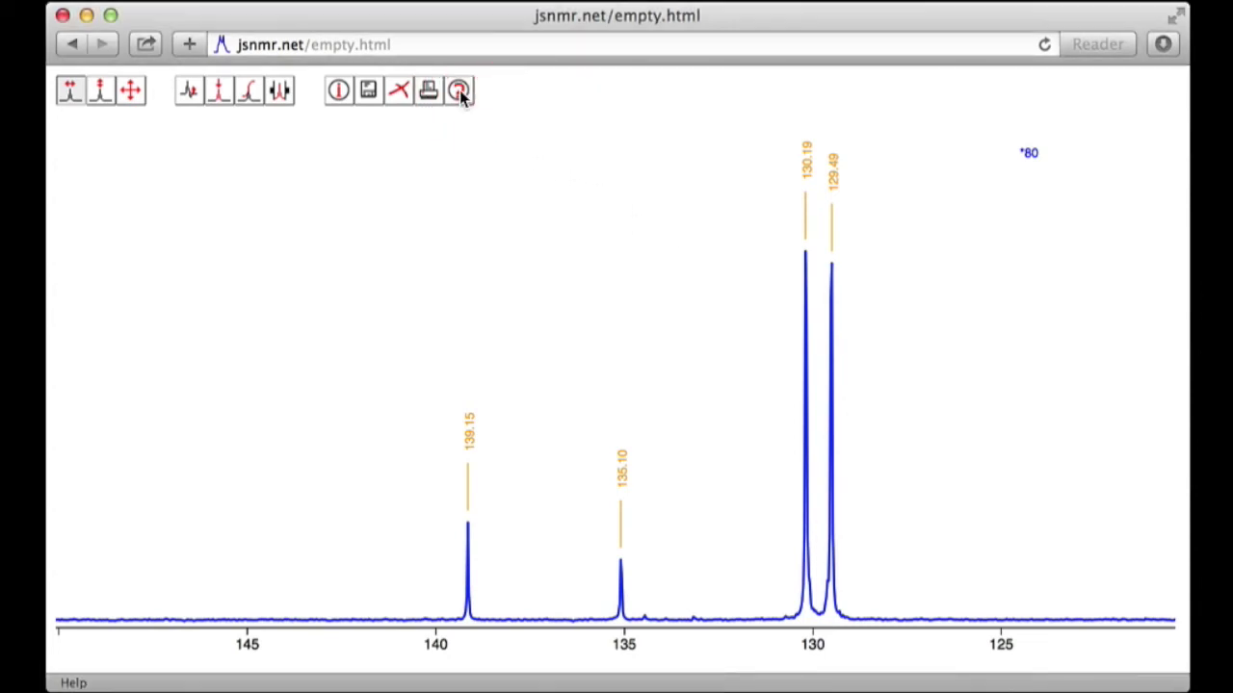
left_click(461, 91)
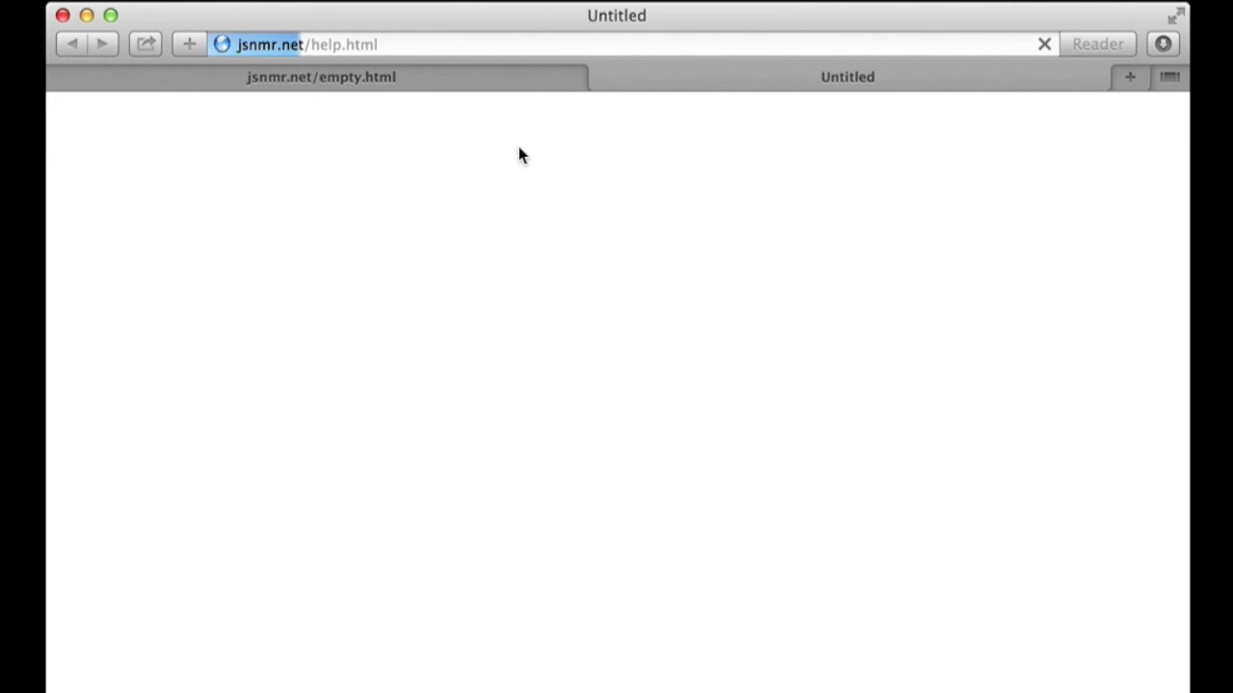
scroll(834, 325, "down", 6)
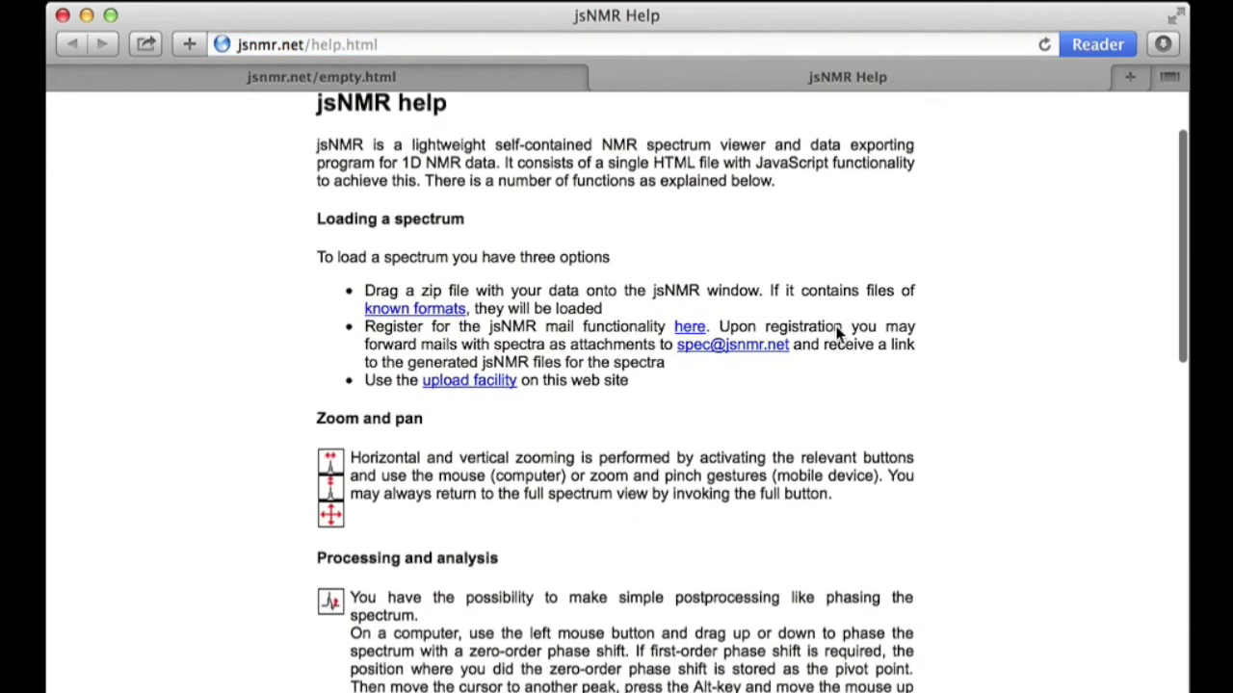
scroll(836, 333, "down", 5)
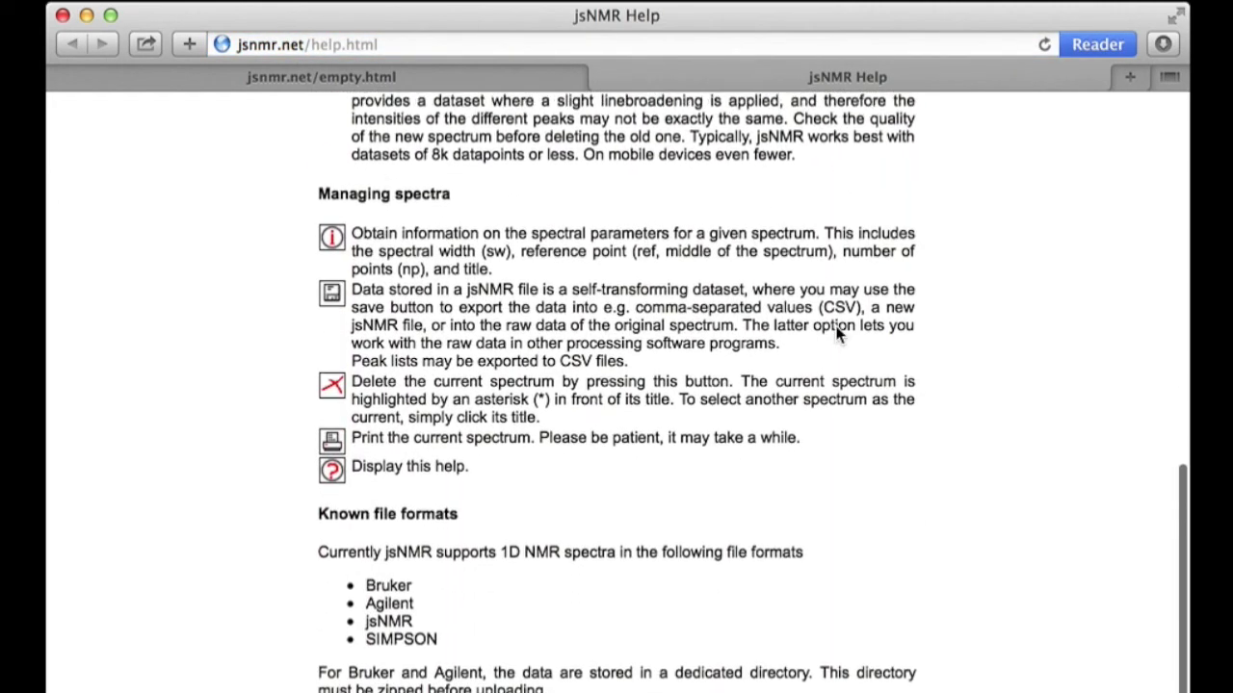
scroll(836, 332, "up", 8)
scroll(836, 345, "up", 3)
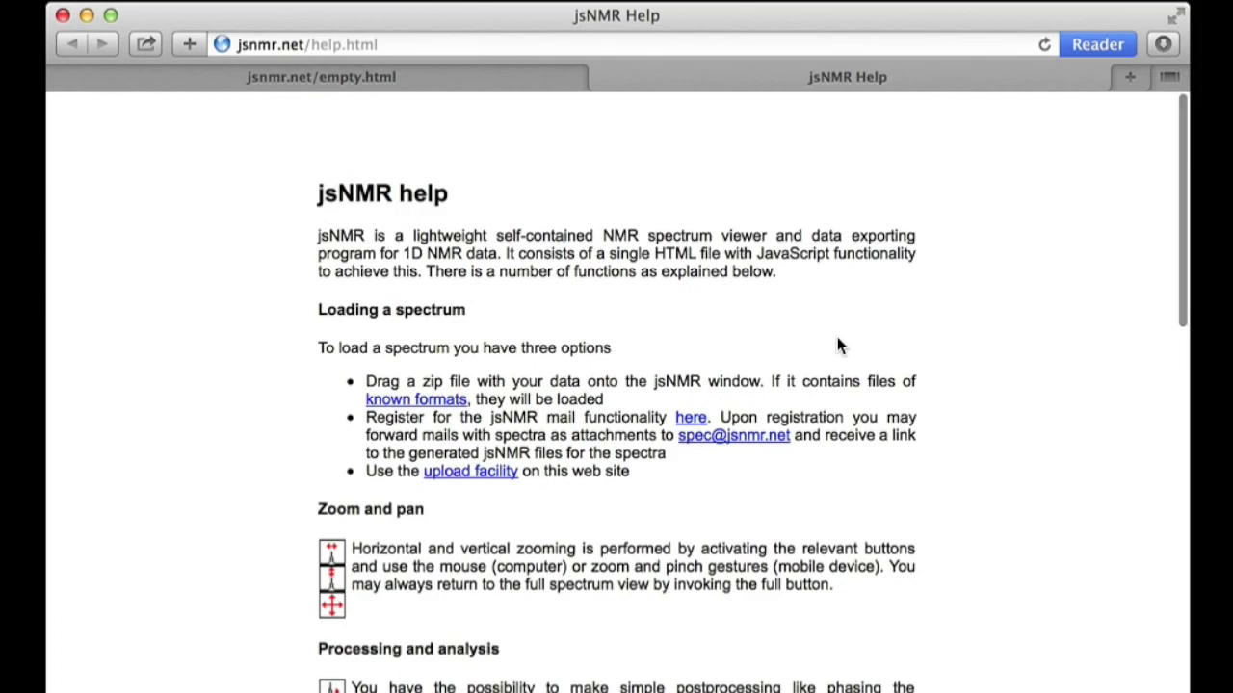